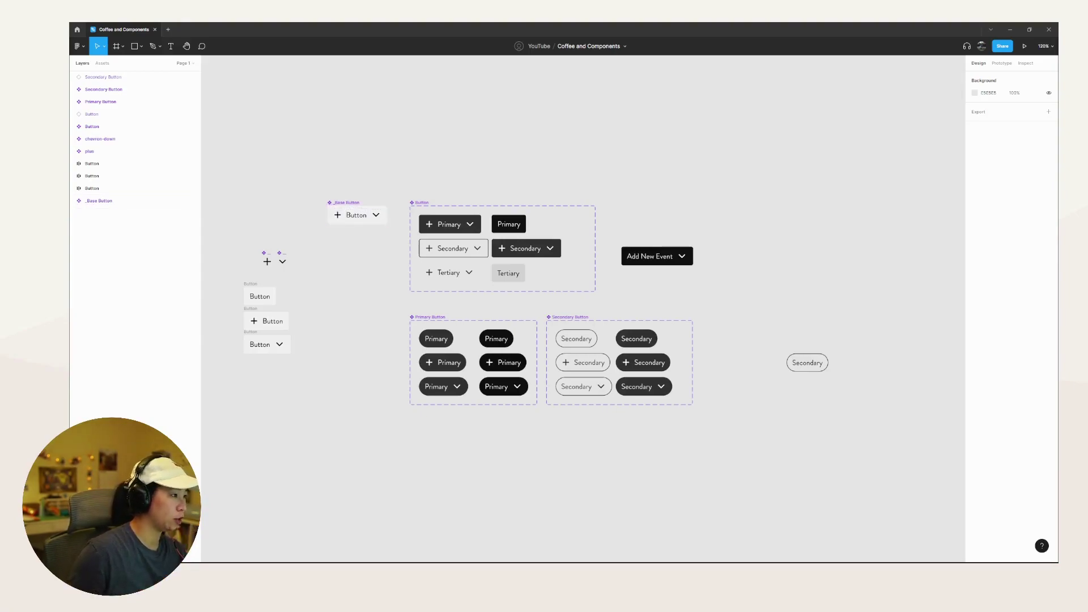
# Inspect the _Base Button component, the Button component set, and the Primary and Secondary Button sets
pyautogui.click(348, 211)
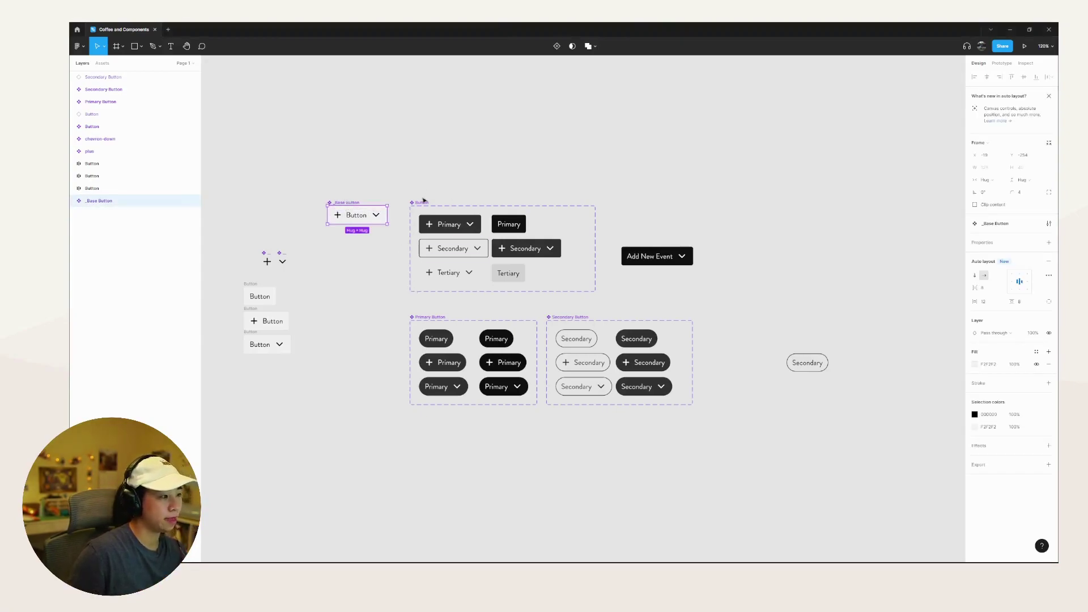
pyautogui.click(420, 203)
pyautogui.click(365, 209)
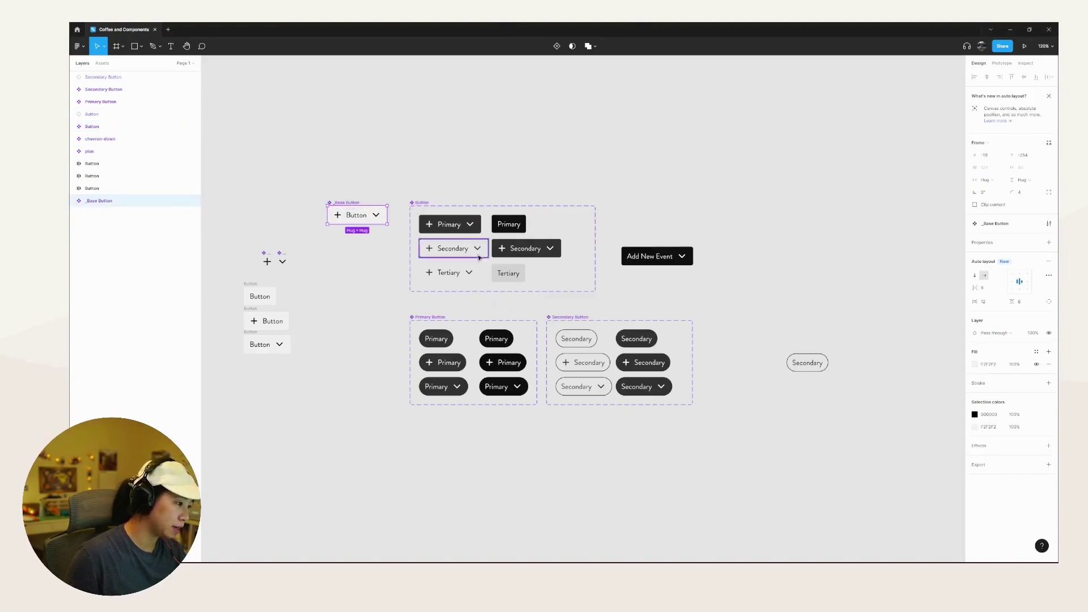
pyautogui.click(438, 320)
pyautogui.click(611, 322)
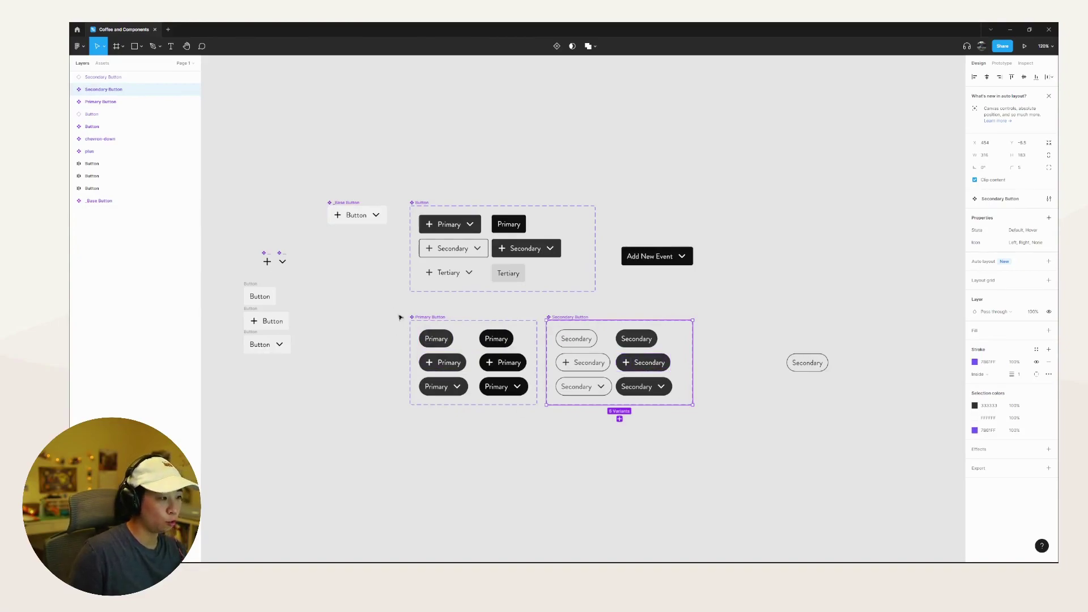
# Check the Add New Event instance and the text, chevron-down and plus layers inside _Base Button
pyautogui.moveTo(381, 306); pyautogui.dragTo(720, 425)
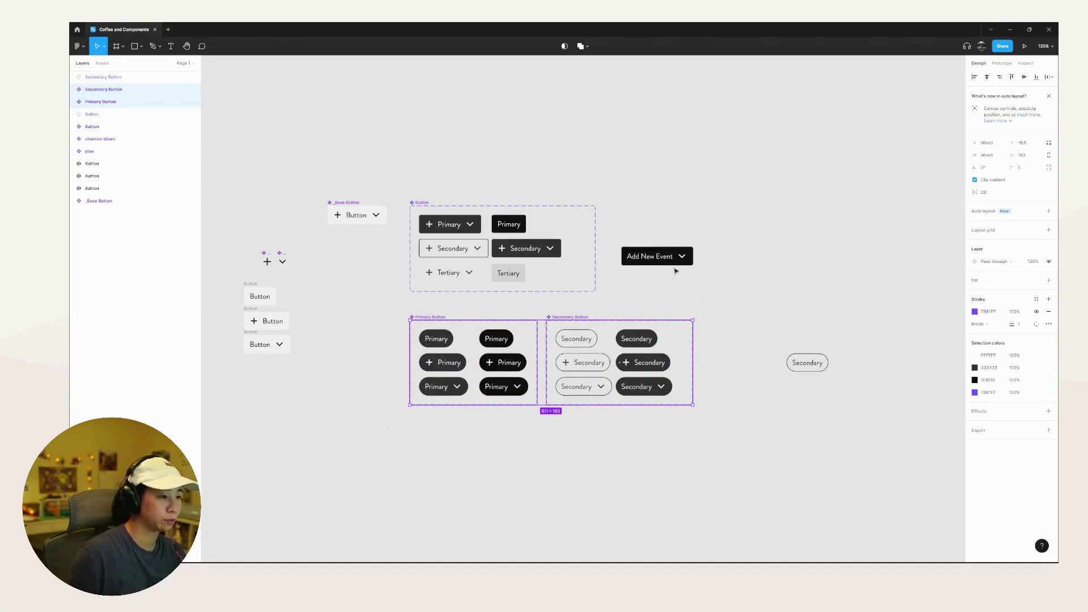
pyautogui.click(652, 257)
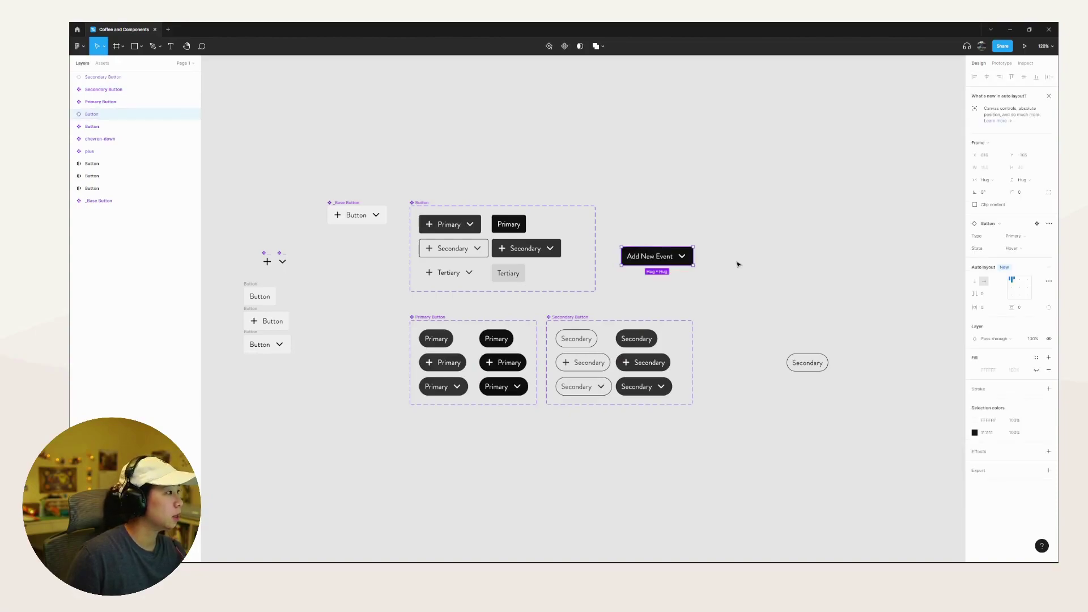
pyautogui.doubleClick(357, 216)
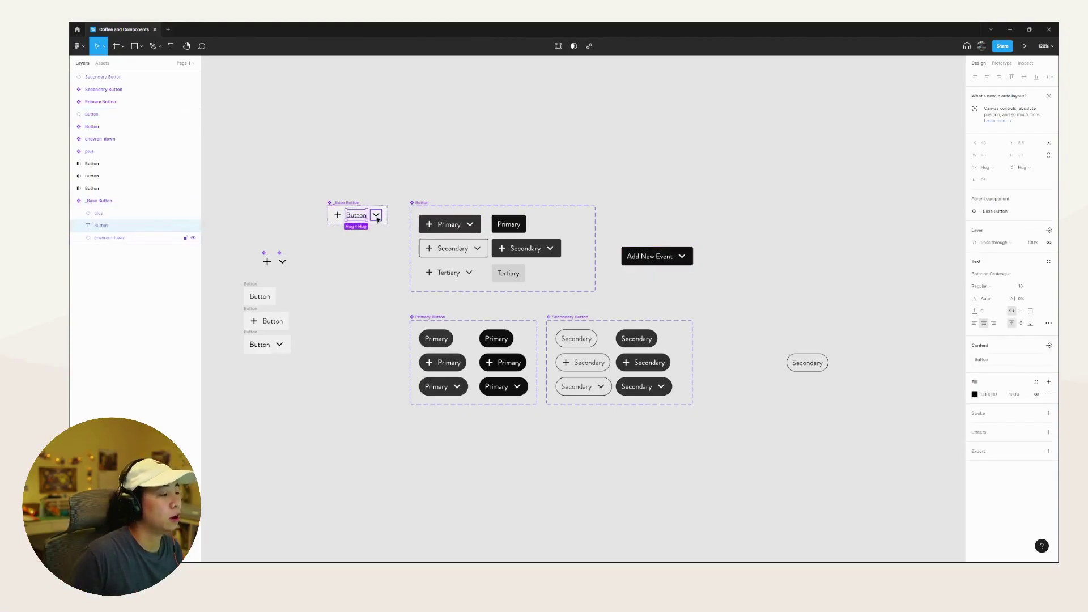
pyautogui.click(378, 220)
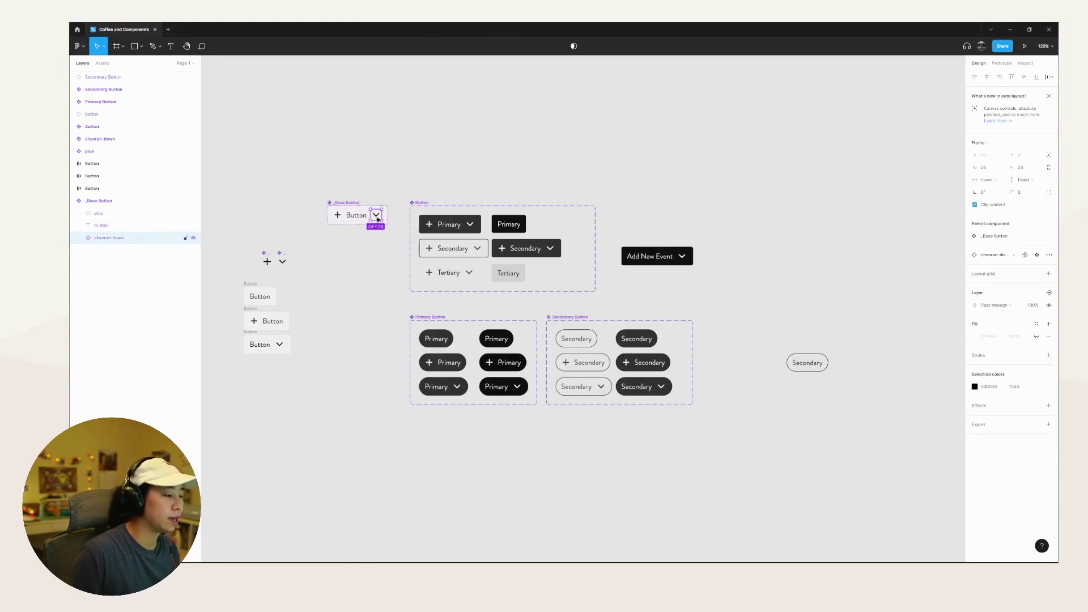
pyautogui.click(339, 219)
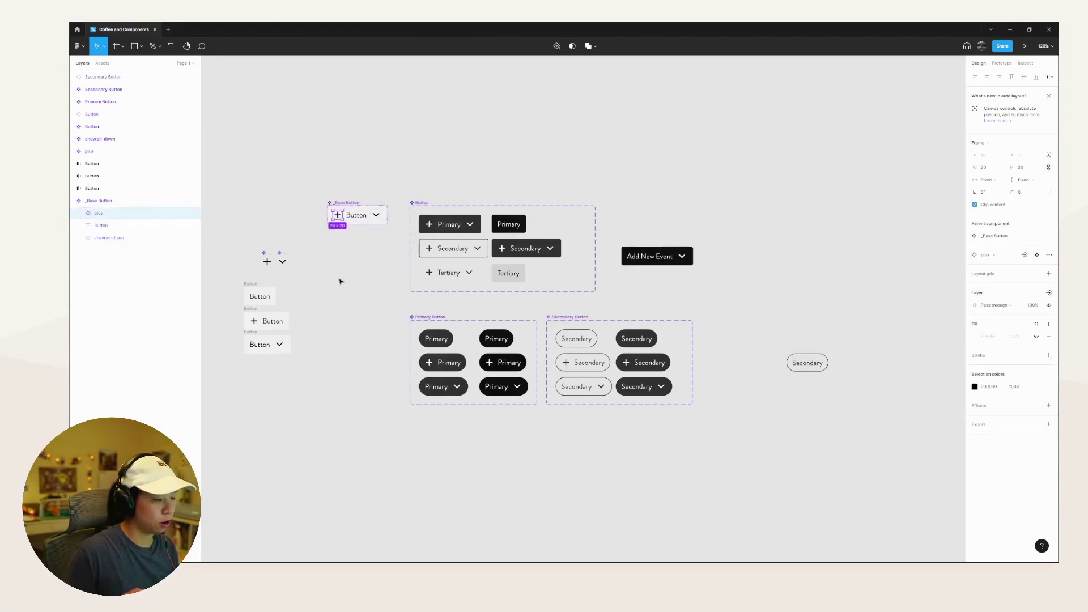
pyautogui.click(657, 258)
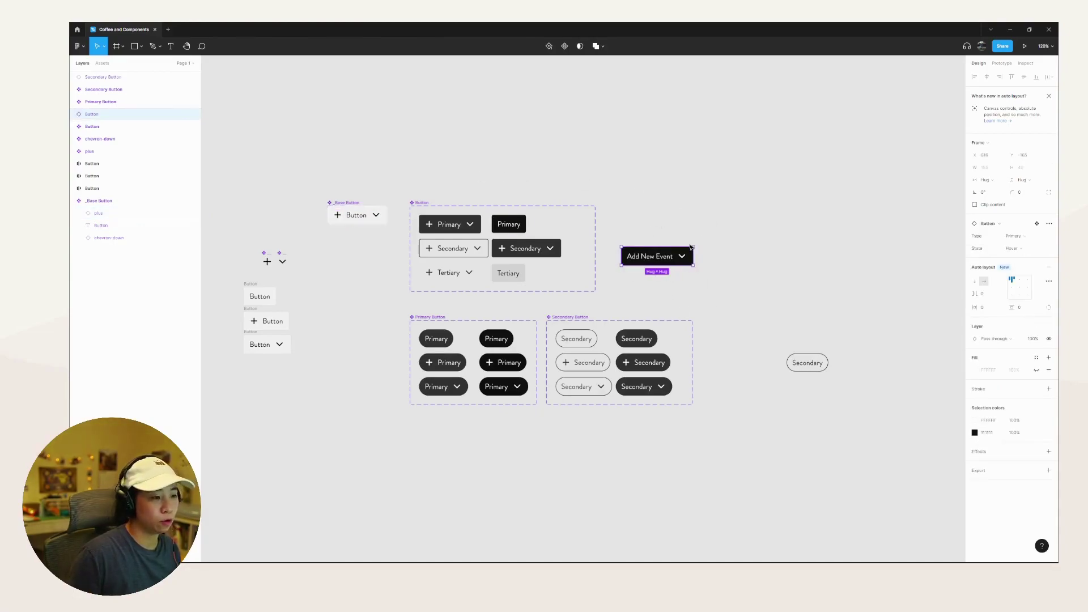
# Drill into the Add New Event button's layers down to its chevron-down icon
pyautogui.moveTo(643, 215); pyautogui.dragTo(680, 283)
pyautogui.moveTo(320, 188); pyautogui.dragTo(400, 244)
pyautogui.click(674, 279)
pyautogui.click(688, 259)
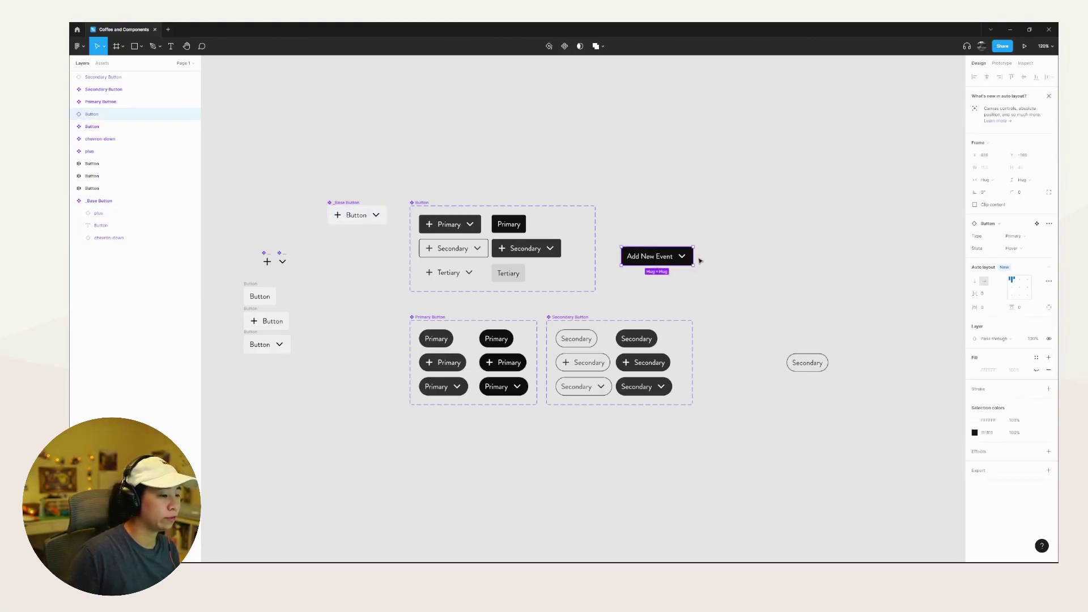
pyautogui.doubleClick(682, 256)
pyautogui.doubleClick(682, 257)
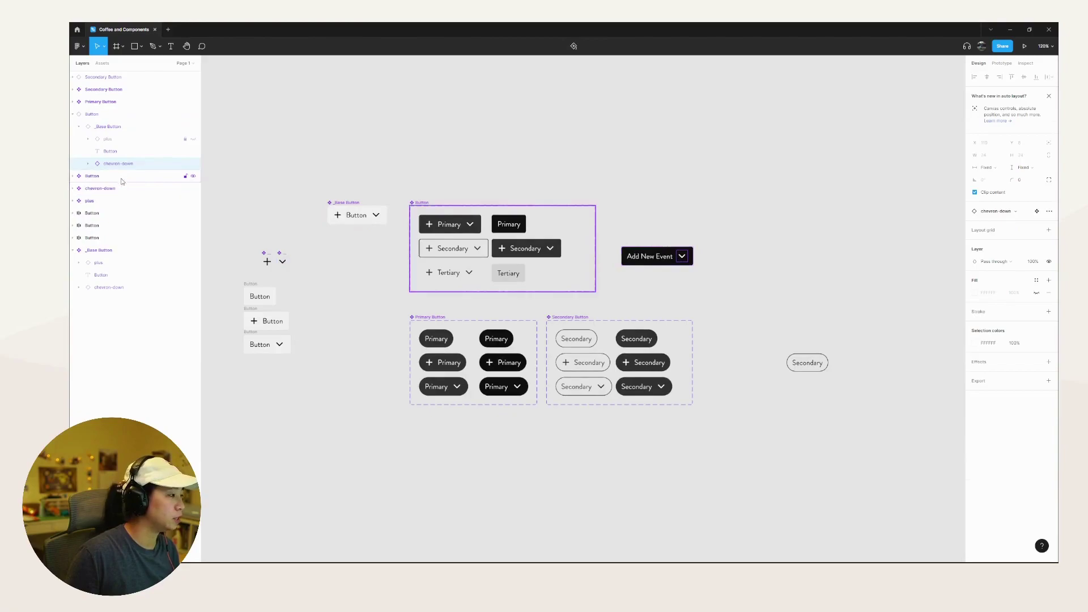
# Toggle the chevron and plus icon visibility in Add New Event, leaving them as before
pyautogui.click(192, 164)
pyautogui.click(193, 164)
pyautogui.click(193, 139)
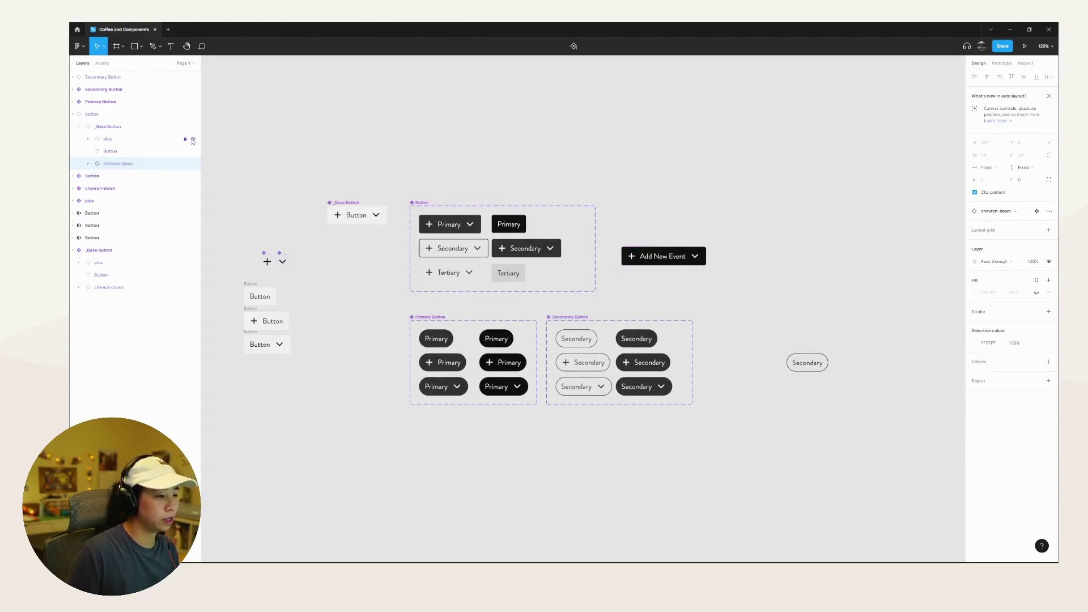
pyautogui.click(193, 139)
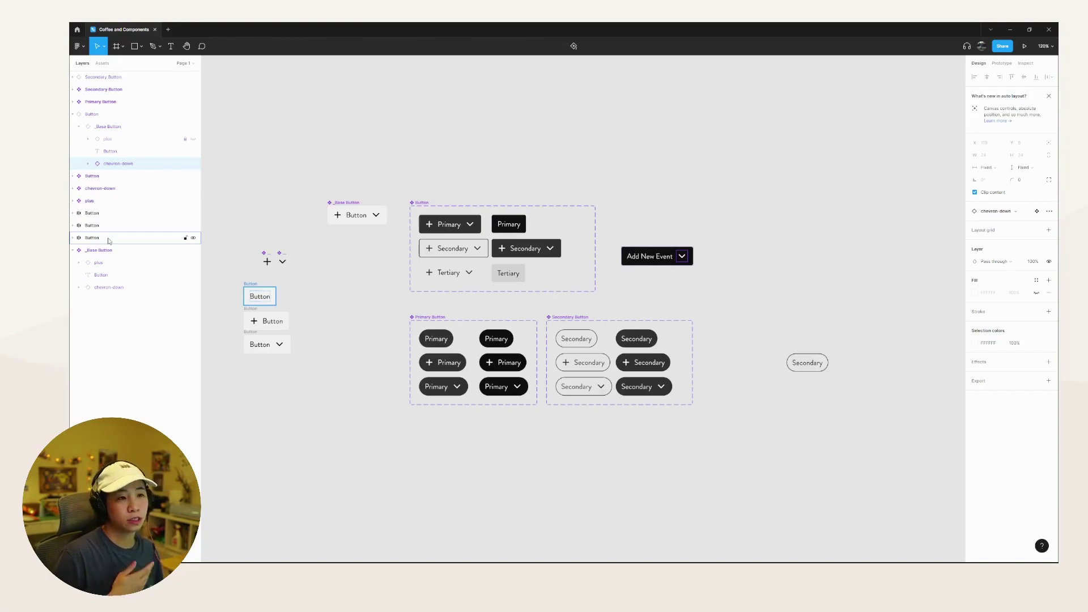
# Select and deselect Add New Event and the Primary and Secondary Button sets
pyautogui.moveTo(748, 299); pyautogui.dragTo(665, 207)
pyautogui.click(760, 236)
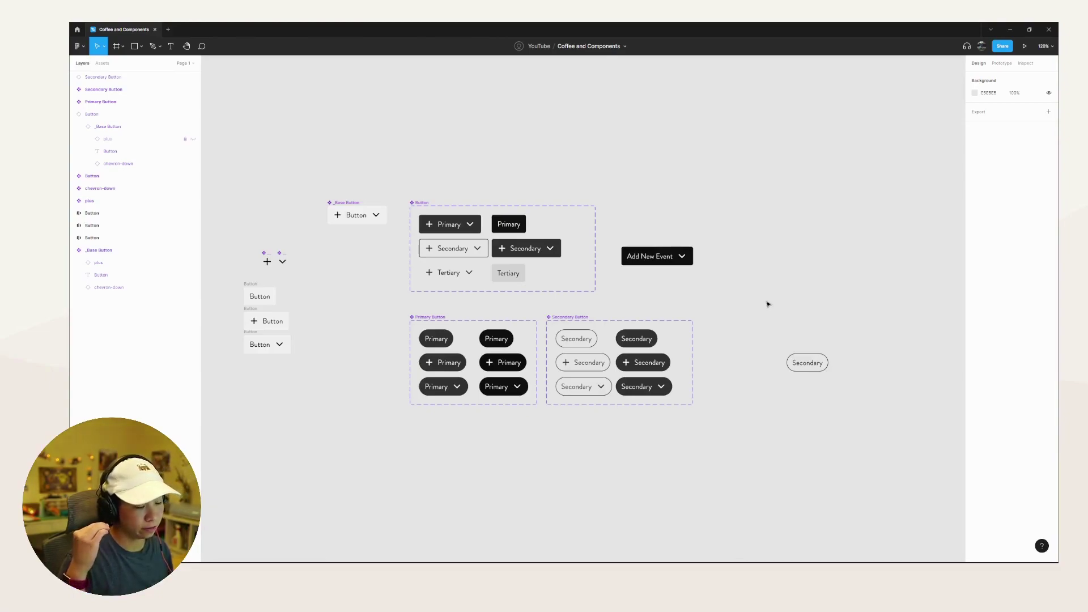
pyautogui.moveTo(389, 315); pyautogui.dragTo(773, 445)
pyautogui.click(773, 445)
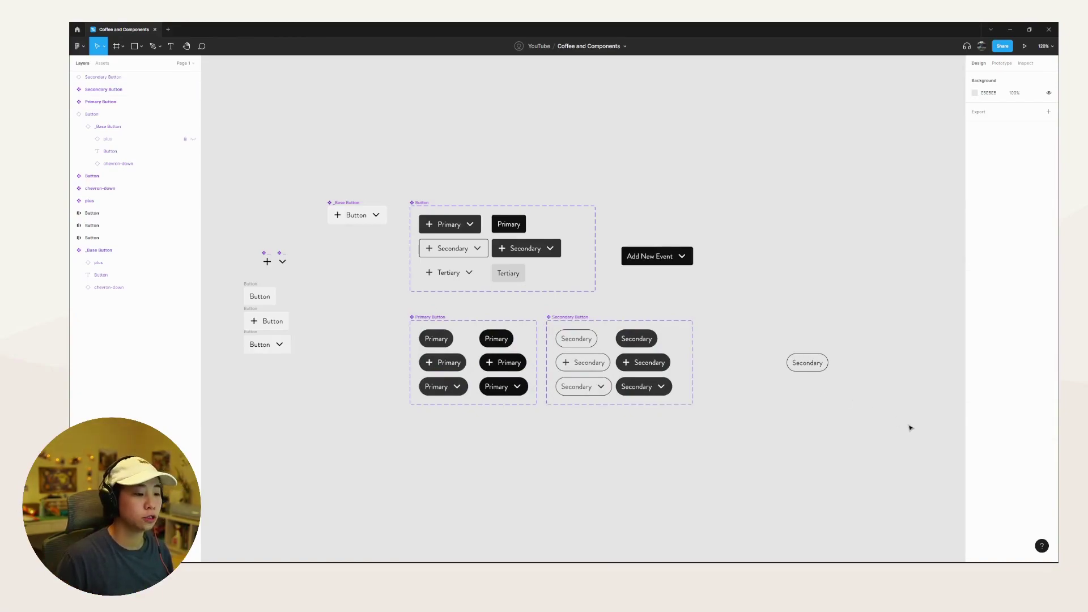
# Try a right-side chevron on the standalone Secondary button, then remove its icon
pyautogui.moveTo(909, 432); pyautogui.dragTo(793, 337)
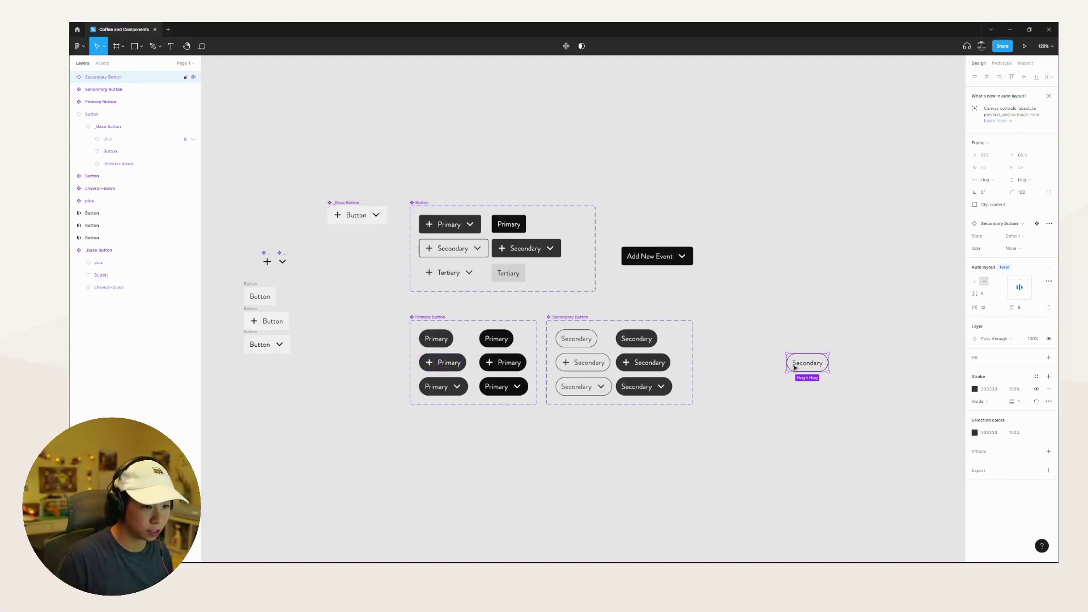
pyautogui.click(1028, 248)
pyautogui.click(1033, 243)
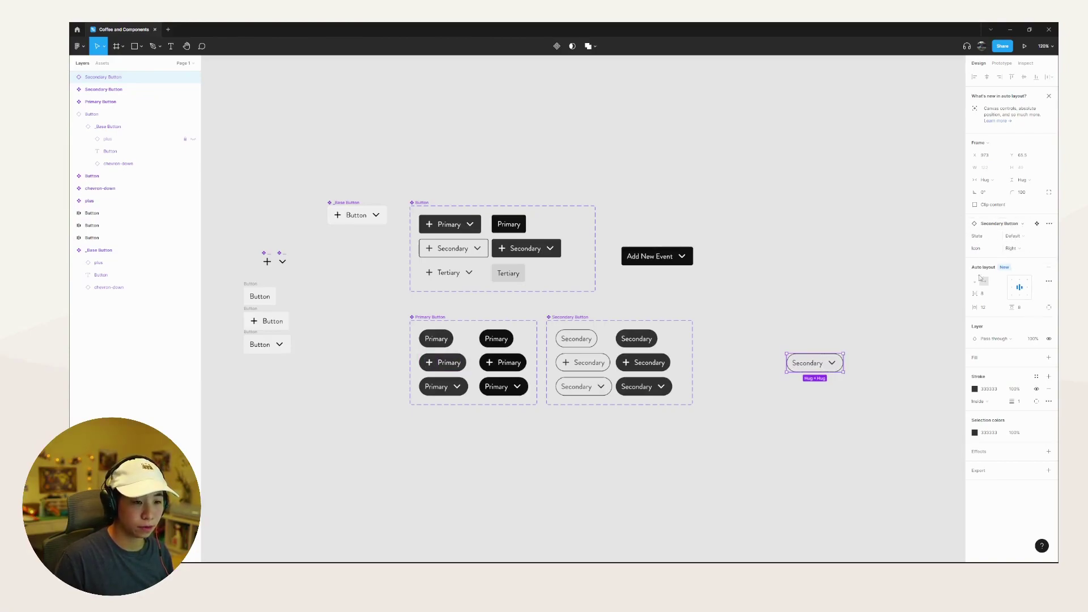
pyautogui.click(1017, 251)
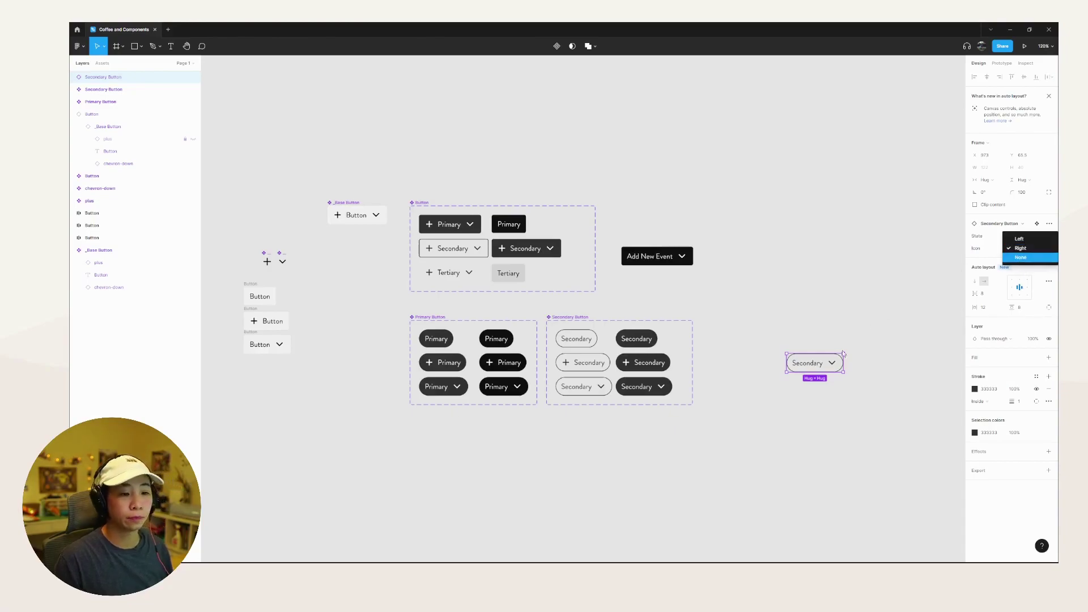
pyautogui.click(1020, 258)
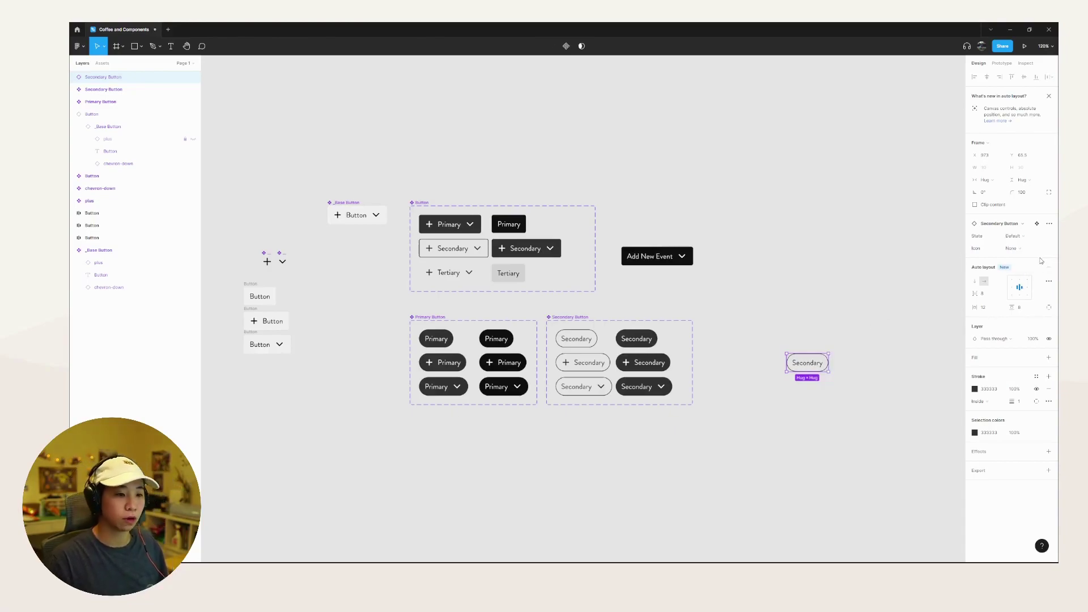
pyautogui.click(800, 504)
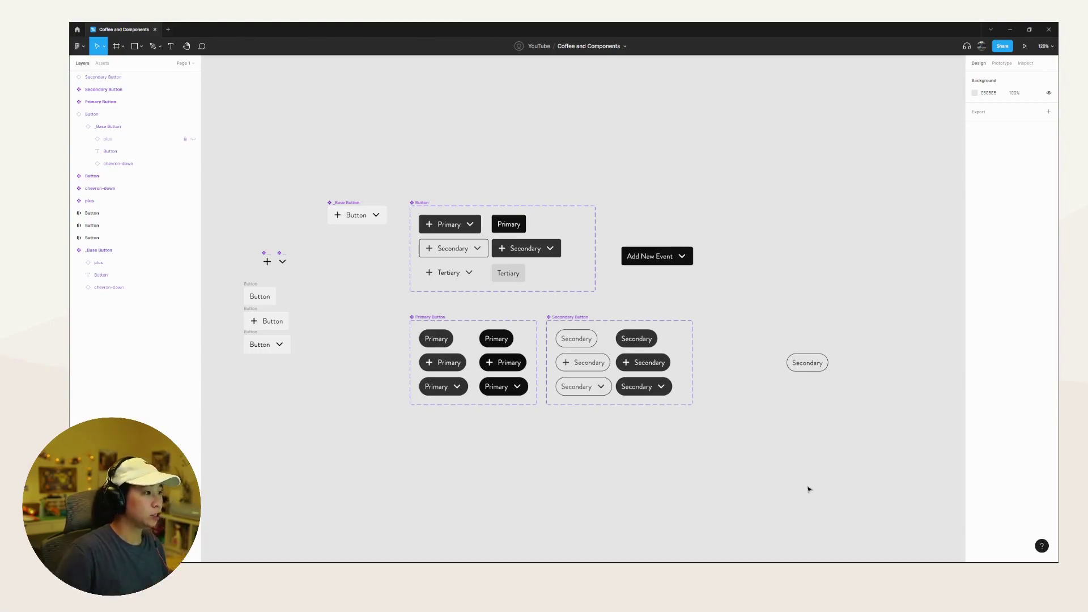
# Move the Primary and Secondary Button sets down about 55 px
pyautogui.moveTo(311, 170); pyautogui.dragTo(844, 465)
pyautogui.press('Escape')
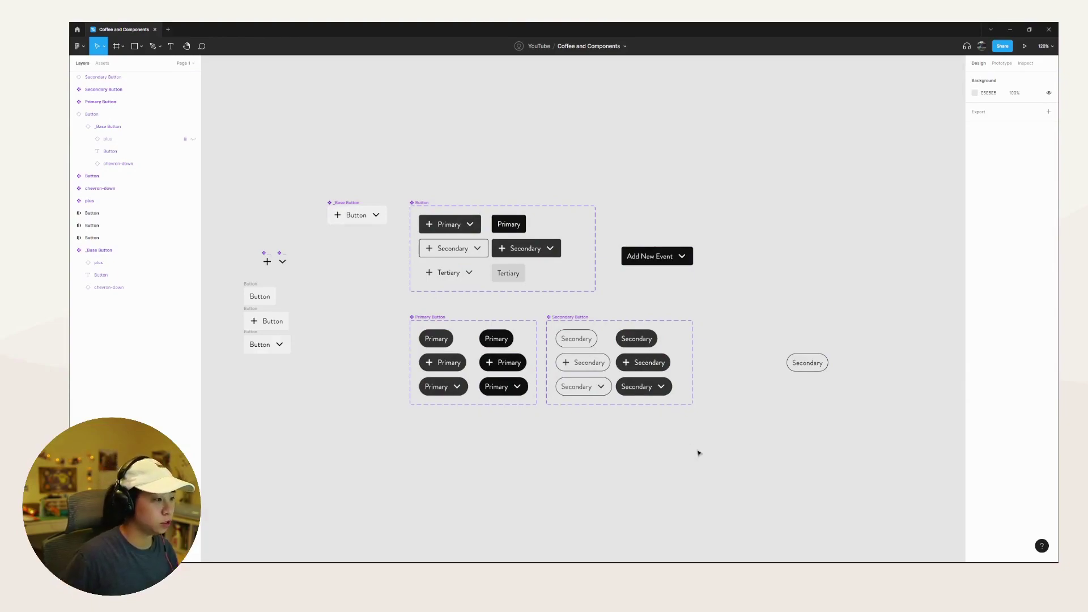
pyautogui.click(452, 335)
pyautogui.keyDown('shift'); pyautogui.click(583, 319); pyautogui.keyUp('shift')
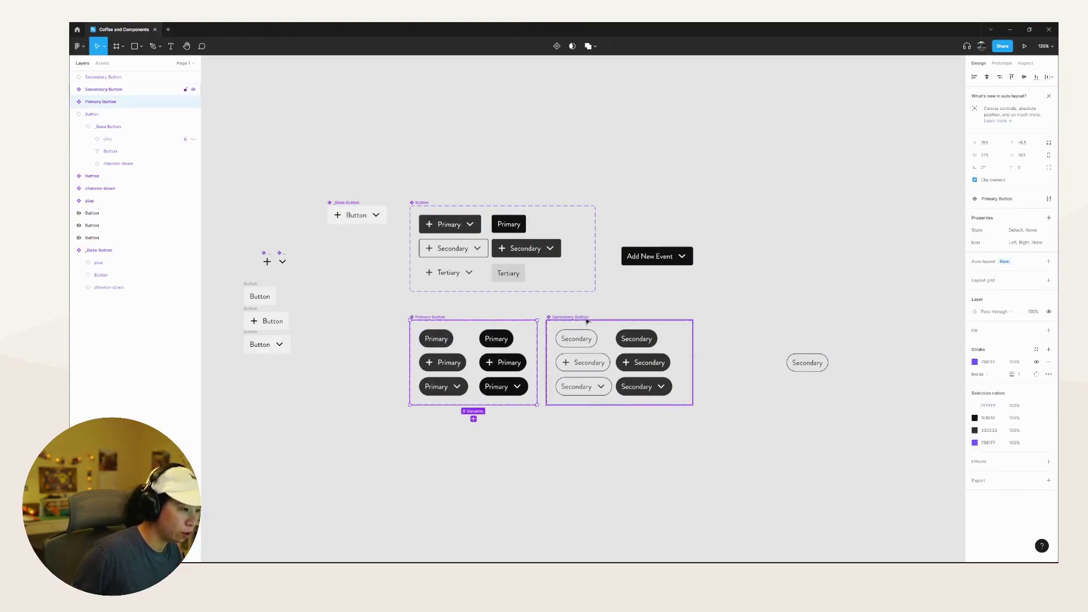
pyautogui.moveTo(583, 319); pyautogui.dragTo(583, 350)
# Shift both sets and the standalone Secondary button down, then back up about 101 px
pyautogui.keyDown('shift'); pyautogui.click(825, 363); pyautogui.keyUp('shift')
pyautogui.moveTo(824, 363); pyautogui.dragTo(821, 463)
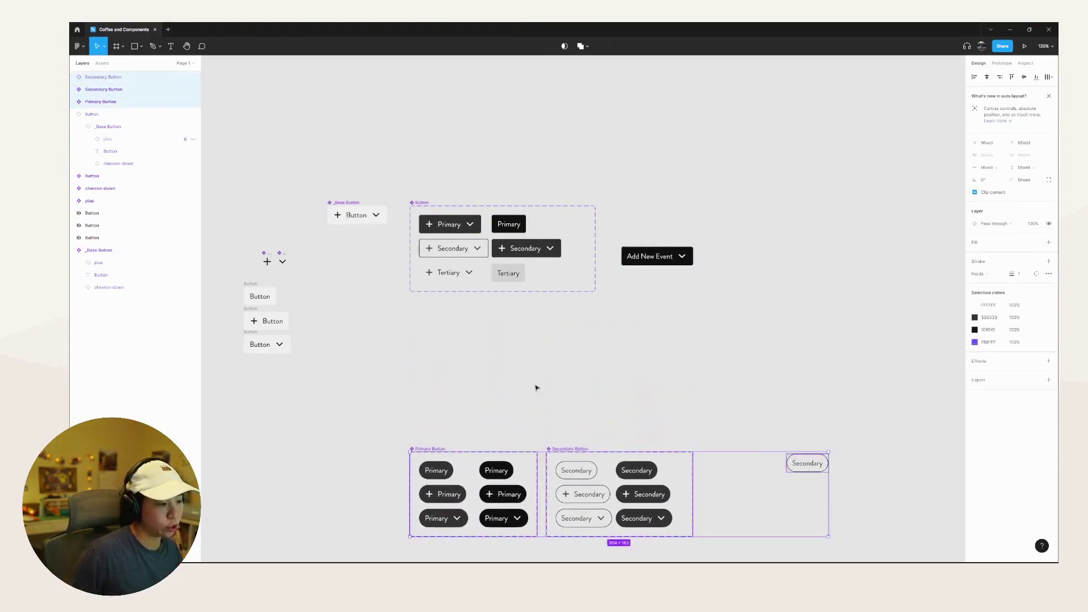
pyautogui.moveTo(434, 451); pyautogui.dragTo(434, 393)
pyautogui.click(391, 374)
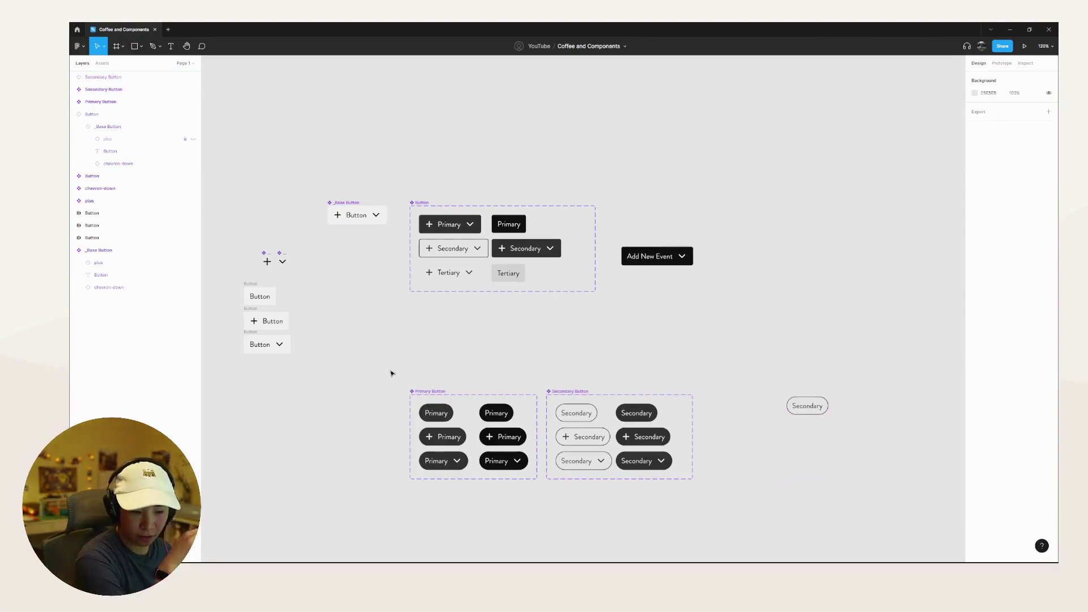
pyautogui.moveTo(408, 364); pyautogui.dragTo(714, 512)
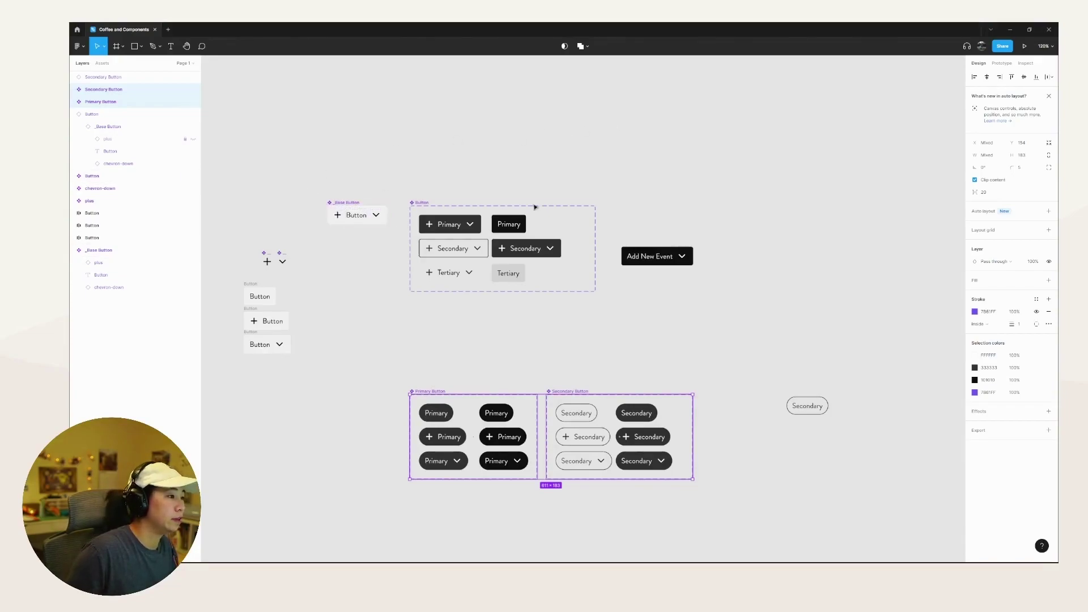
# Drag the Button component set and Add New Event instance down about 100 px
pyautogui.click(351, 203)
pyautogui.click(423, 202)
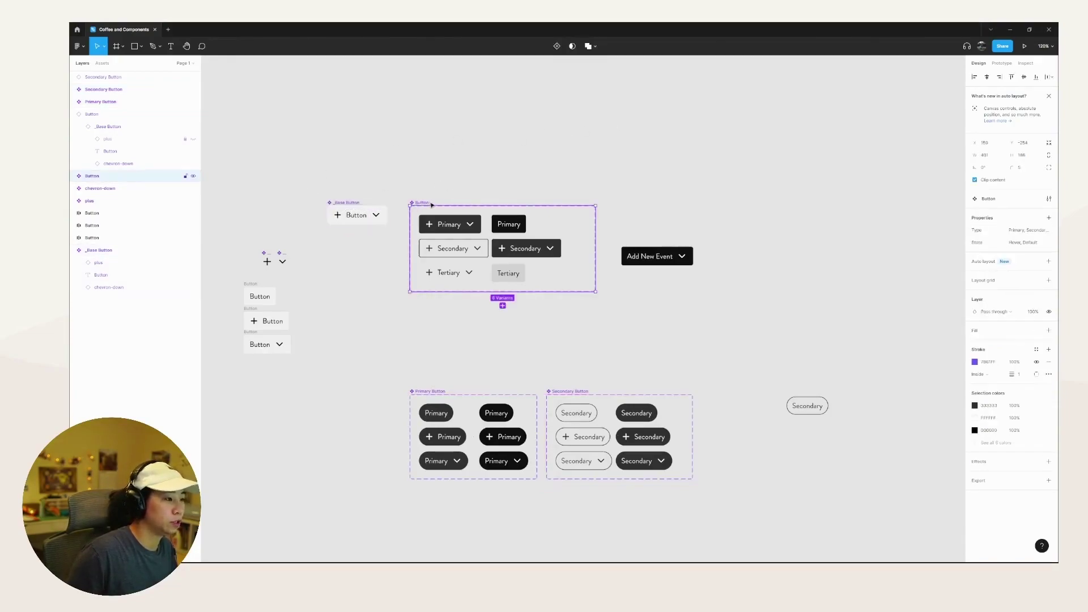
pyautogui.keyDown('shift'); pyautogui.click(683, 255); pyautogui.keyUp('shift')
pyautogui.moveTo(683, 255); pyautogui.dragTo(686, 311)
pyautogui.click(651, 272)
pyautogui.moveTo(651, 269); pyautogui.dragTo(865, 401)
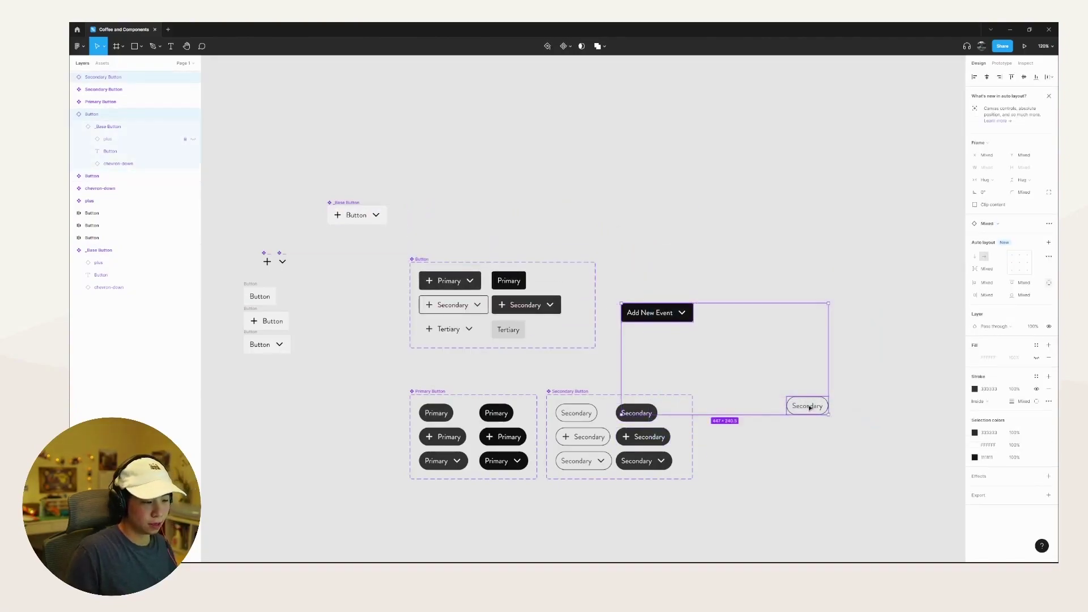
# Delete Add New Event and the standalone Secondary button, then reposition the Button set and _Base Button
pyautogui.press('Delete')
pyautogui.click(422, 259)
pyautogui.moveTo(424, 260); pyautogui.dragTo(422, 294)
pyautogui.click(341, 203)
pyautogui.moveTo(341, 203); pyautogui.dragTo(442, 137)
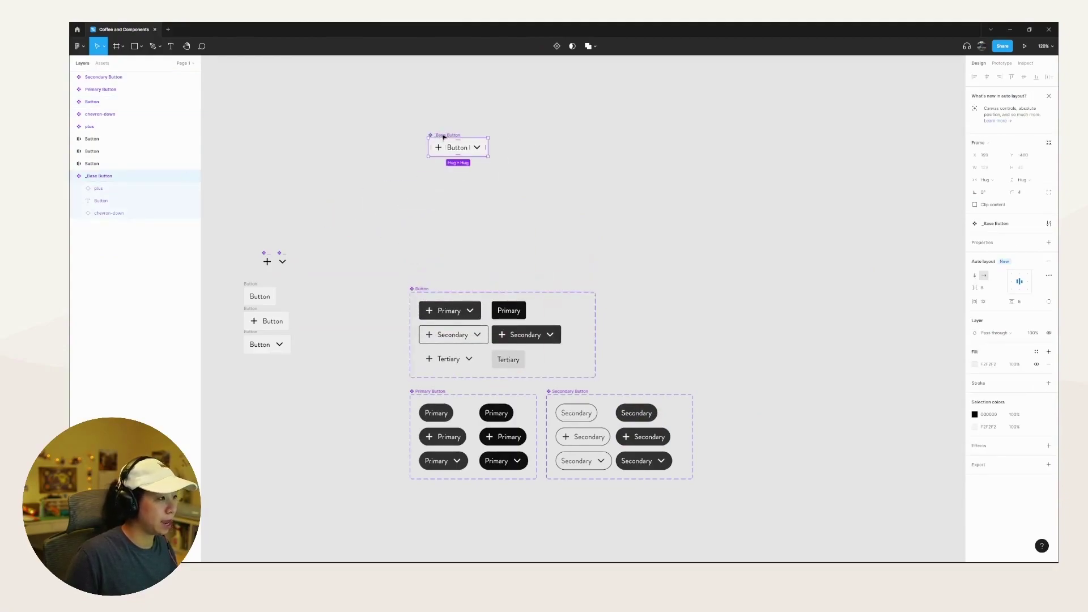
# Rename the _Base Button component to 'Button'
pyautogui.doubleClick(442, 135)
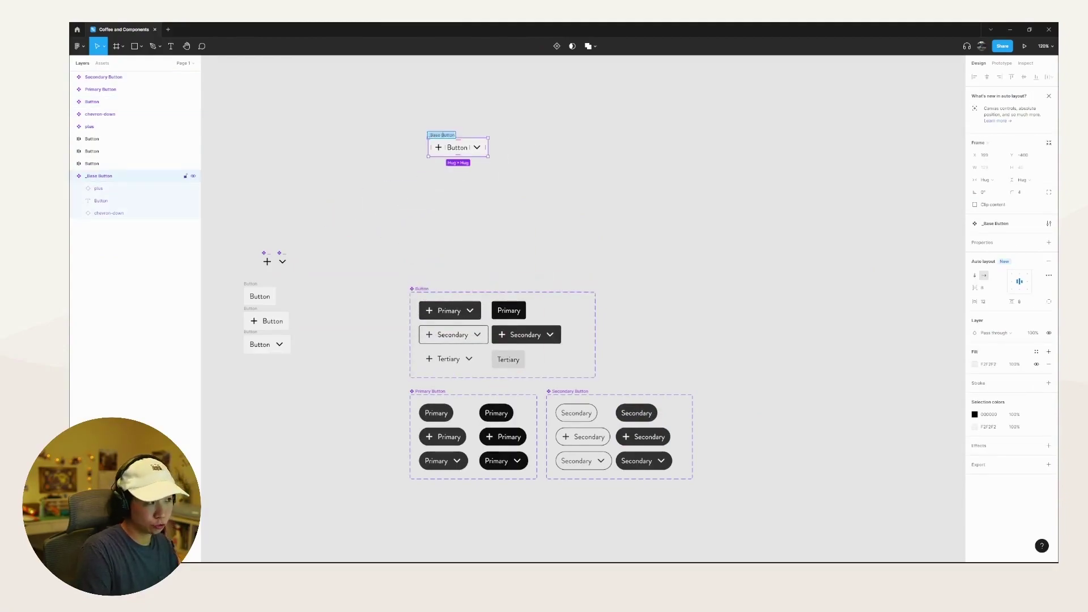
pyautogui.write('Button')
pyautogui.press('Return')
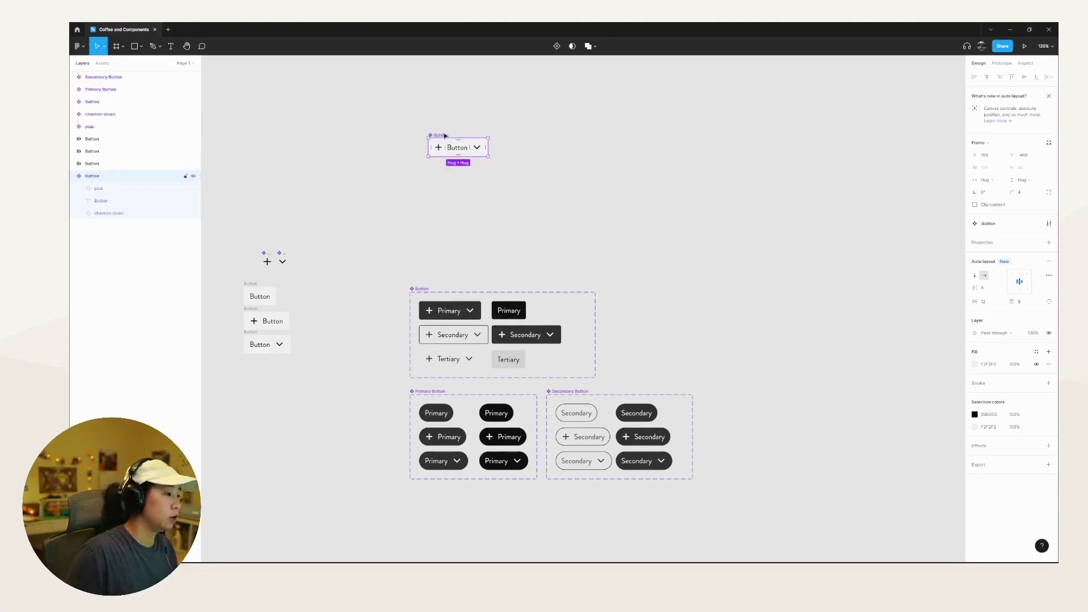
pyautogui.click(571, 179)
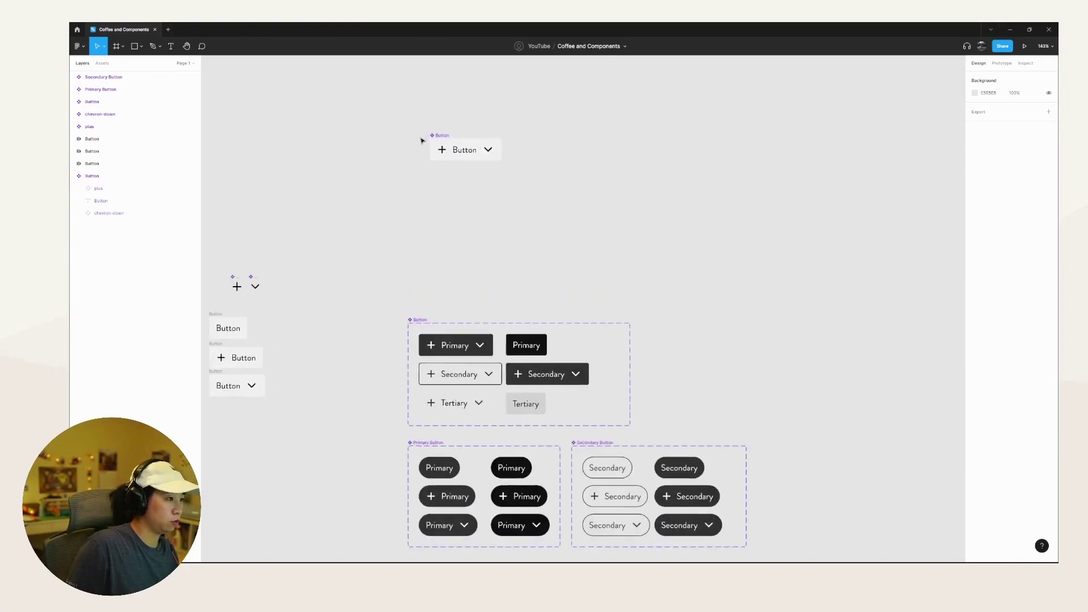
# Zoom in and select the plus, Button text and chevron-down layers together
pyautogui.keyDown('ctrl'); pyautogui.scroll(5, 432, 136); pyautogui.keyUp('ctrl')
pyautogui.doubleClick(473, 172)
pyautogui.keyDown('shift'); pyautogui.click(527, 166); pyautogui.keyUp('shift')
pyautogui.keyDown('shift'); pyautogui.click(583, 165); pyautogui.keyUp('shift')
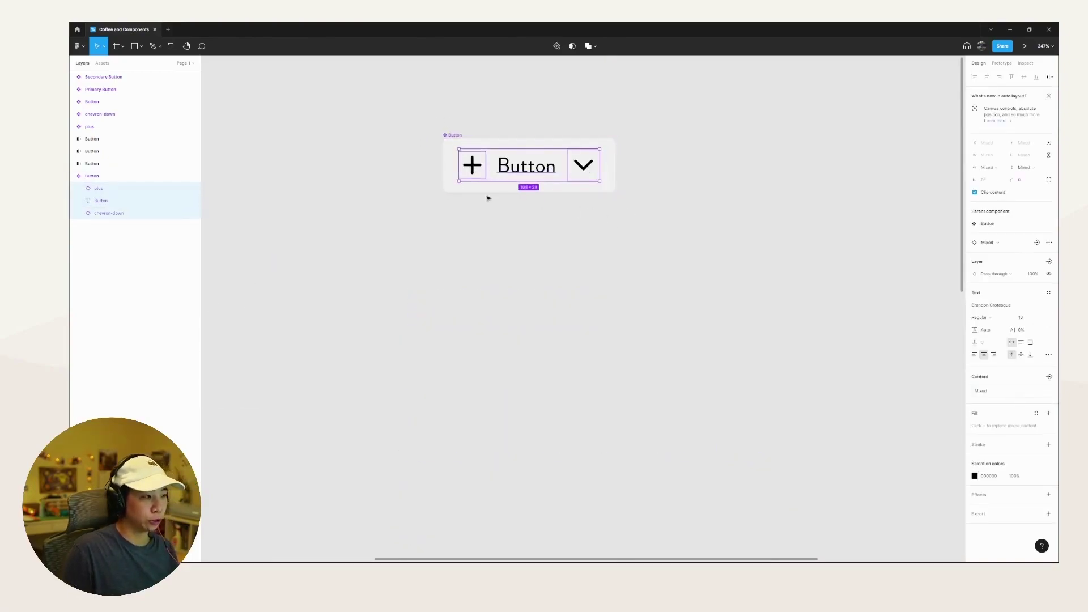
pyautogui.click(472, 165)
pyautogui.keyDown('shift'); pyautogui.click(527, 167); pyautogui.keyUp('shift')
pyautogui.keyDown('shift'); pyautogui.click(583, 165); pyautogui.keyUp('shift')
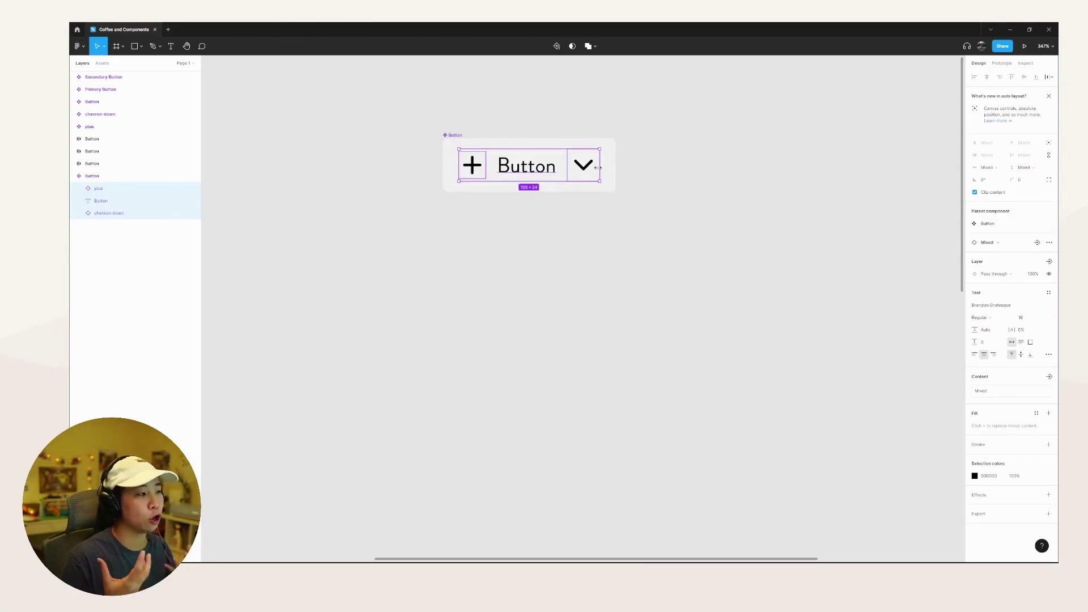
pyautogui.click(670, 213)
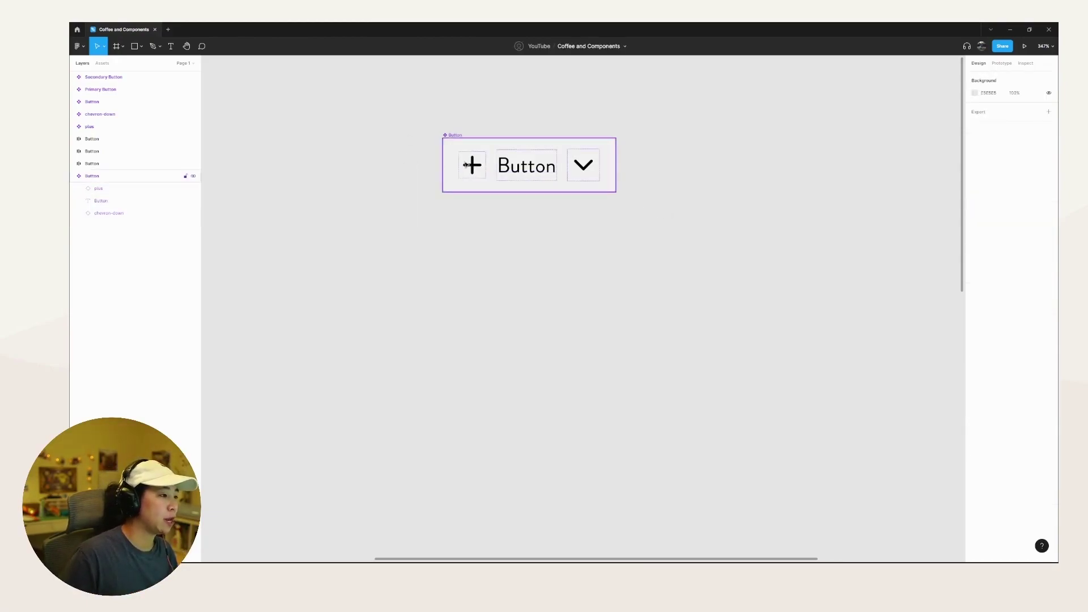
# Inspect the plus, chevron-down and text layers individually, then pan the view down
pyautogui.doubleClick(465, 165)
pyautogui.click(597, 162)
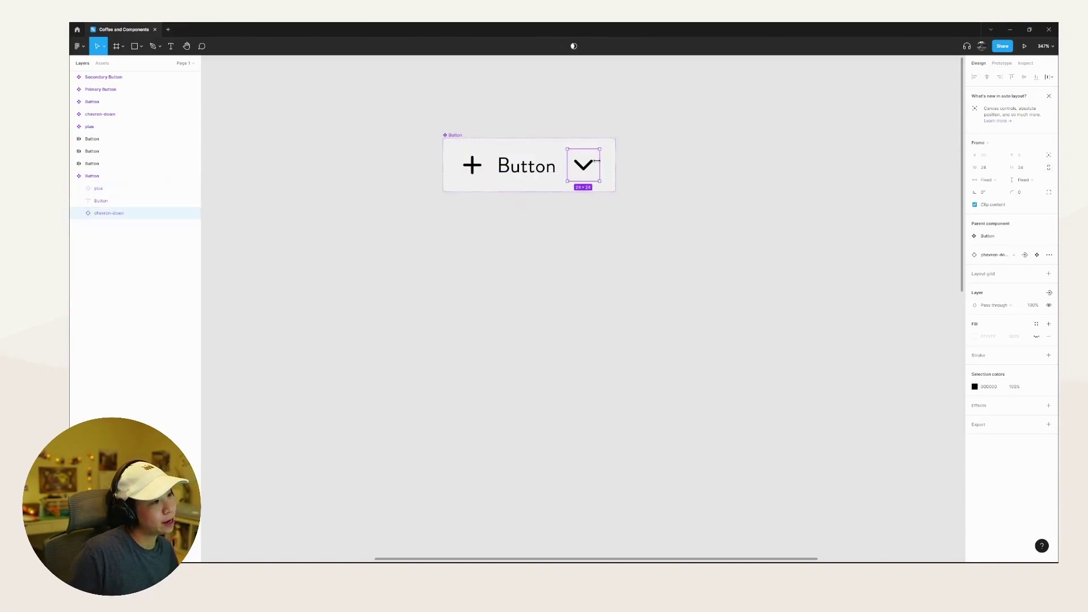
pyautogui.click(519, 165)
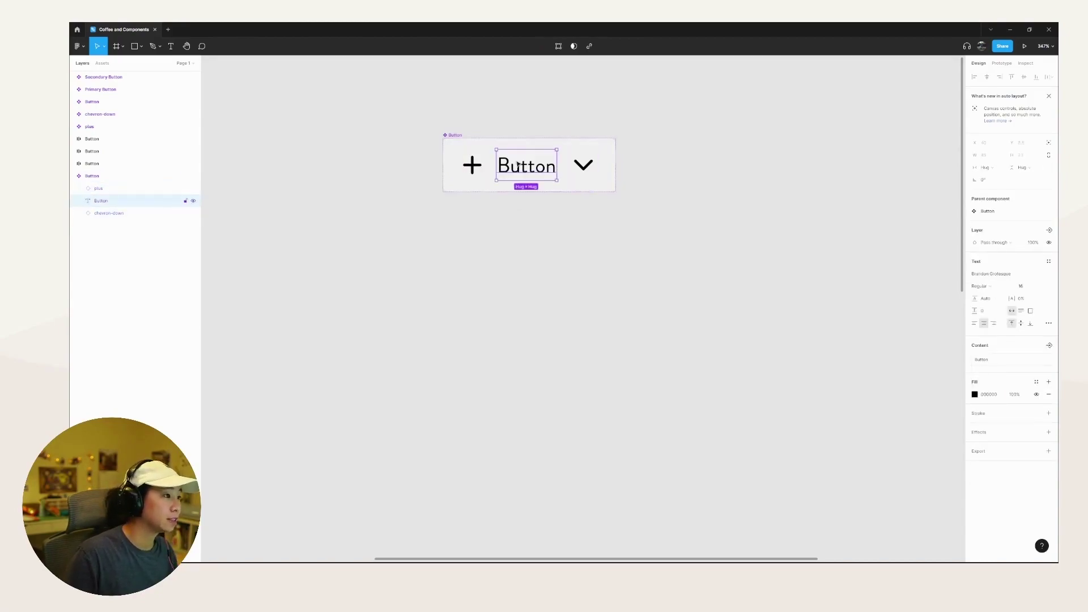
pyautogui.click(397, 105)
pyautogui.moveTo(381, 102); pyautogui.dragTo(385, 166)
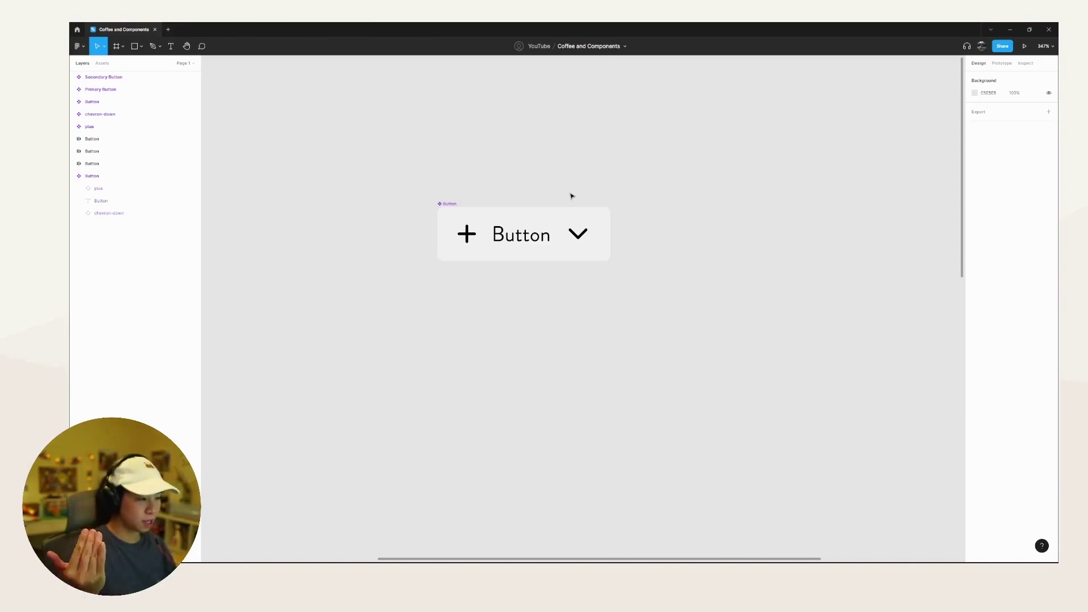
# Bind the button's text layer to a new text property 'Label' defaulting to 'Button Label'
pyautogui.doubleClick(524, 243)
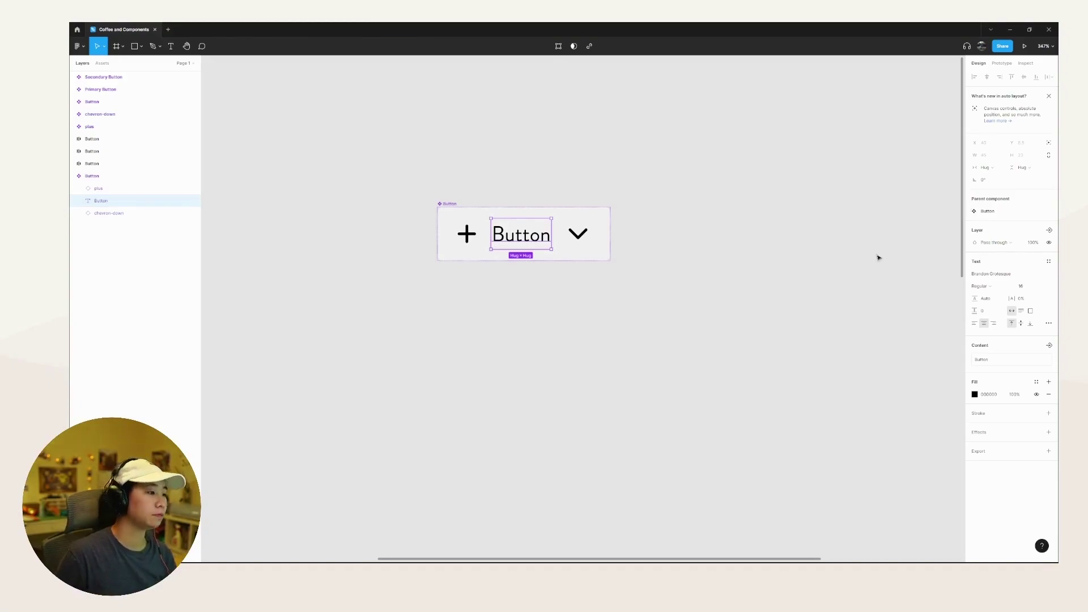
pyautogui.click(663, 362)
pyautogui.click(512, 233)
pyautogui.click(512, 233)
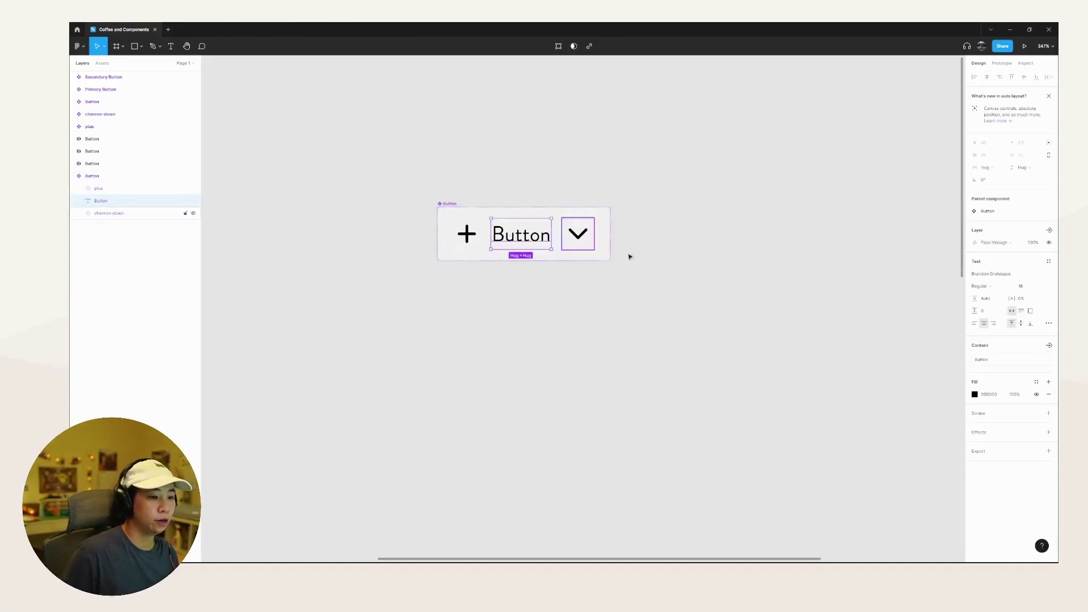
pyautogui.click(1049, 345)
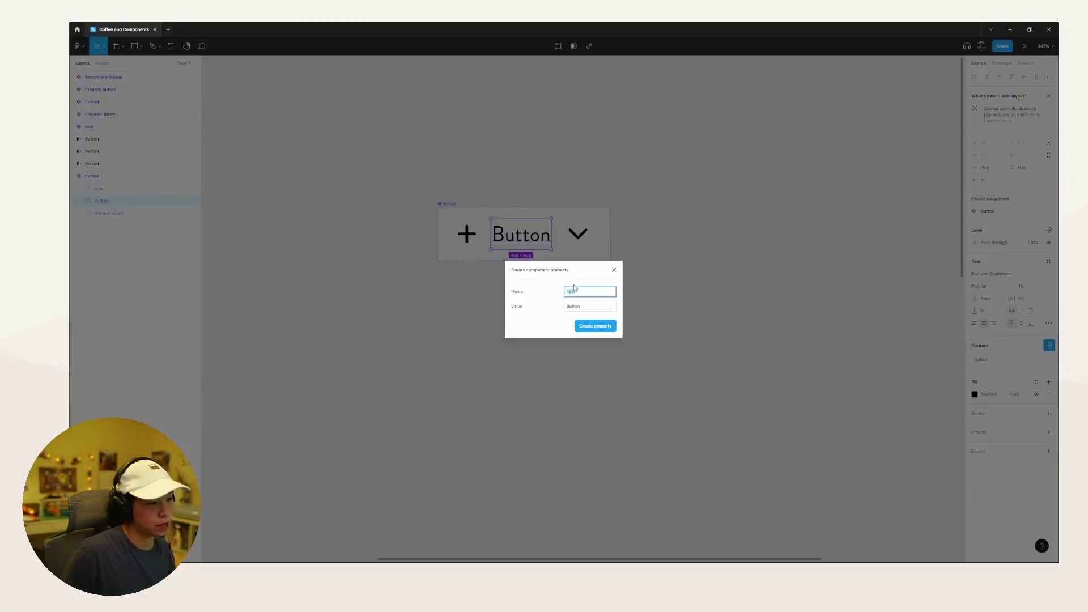
pyautogui.write('Label')
pyautogui.click(588, 310)
pyautogui.write('B')
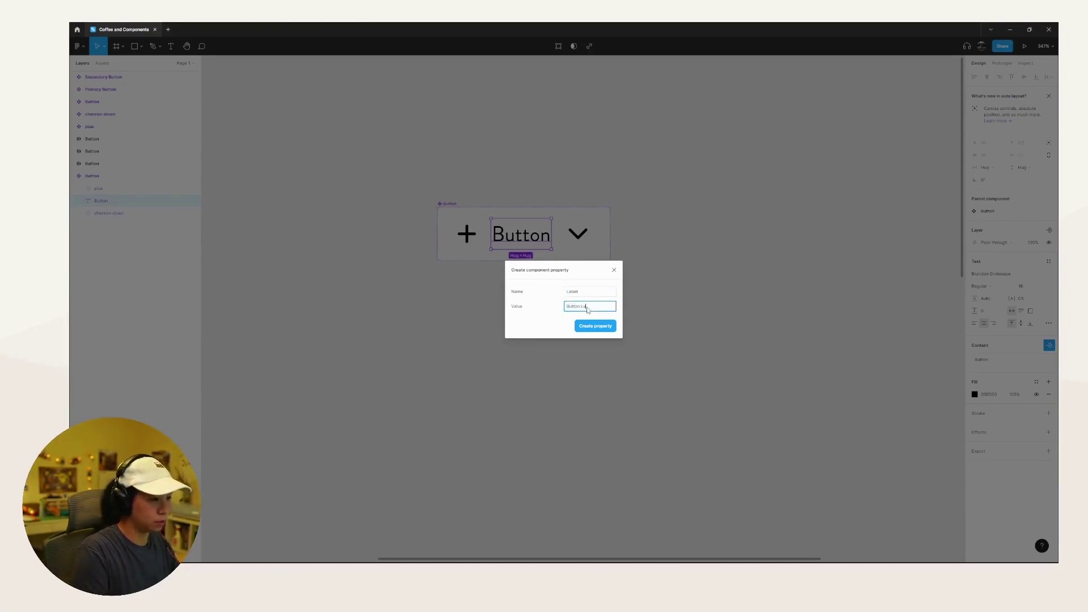
pyautogui.click(597, 325)
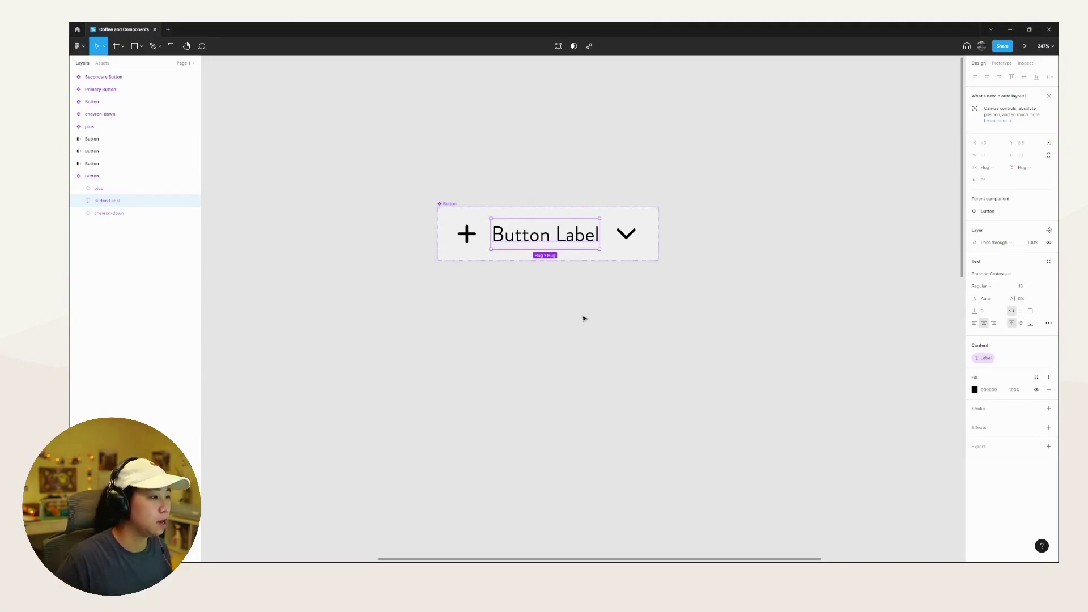
# Create an instance-swap property 'Icon Left' from the Button's plus icon
pyautogui.click(575, 314)
pyautogui.doubleClick(541, 242)
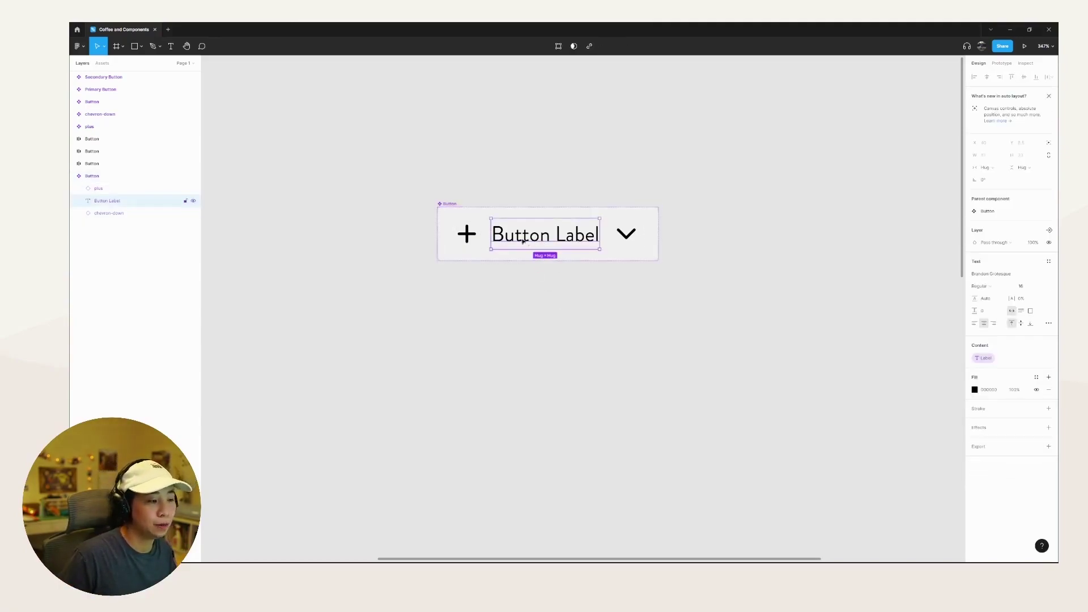
pyautogui.click(472, 240)
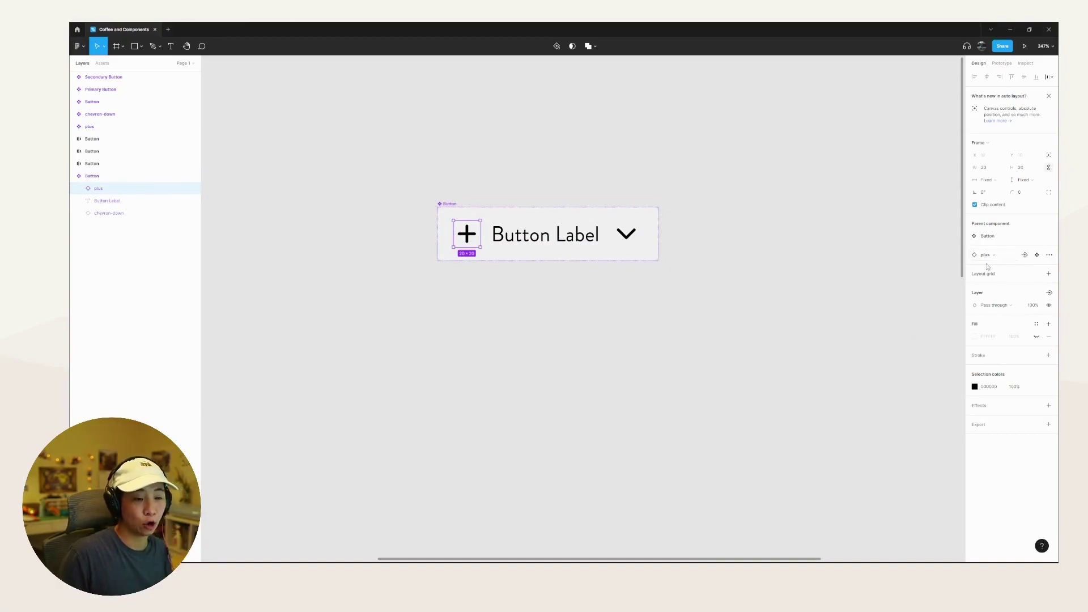
pyautogui.click(1024, 256)
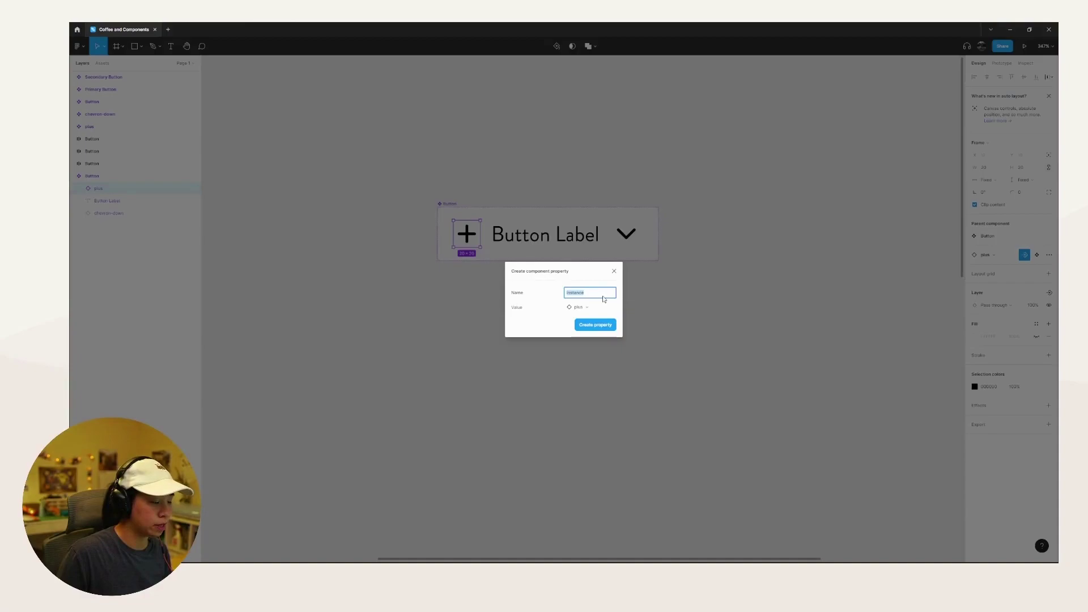
pyautogui.write('Icon')
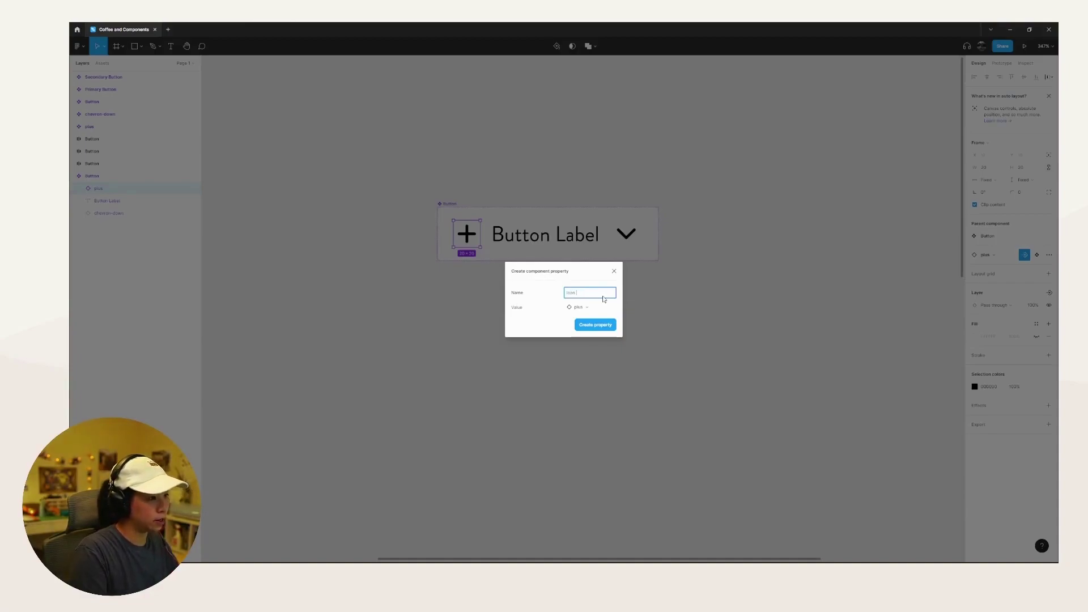
pyautogui.write(' Left')
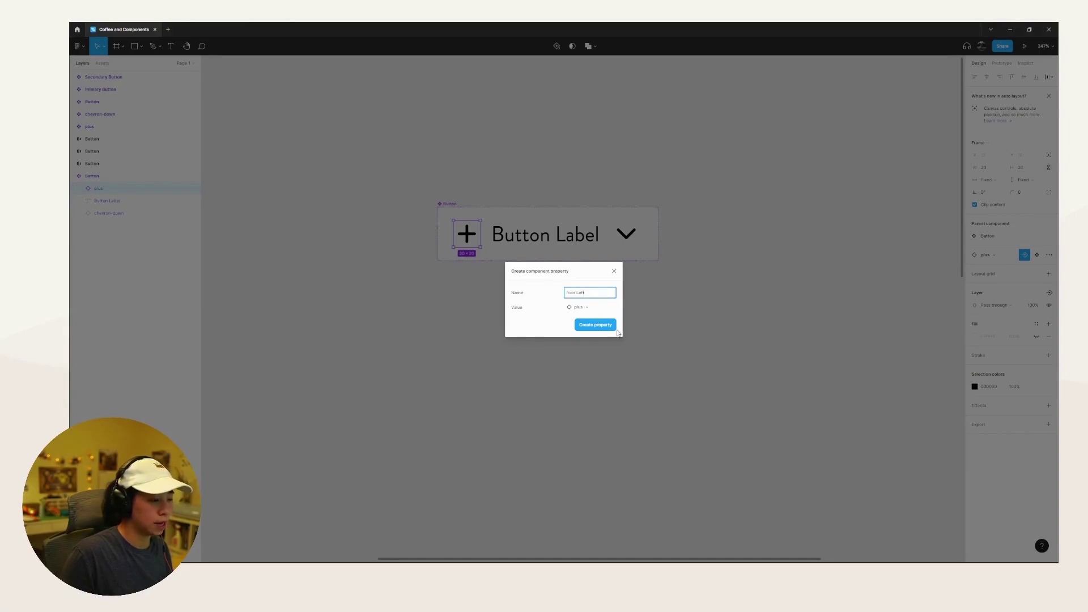
pyautogui.click(595, 325)
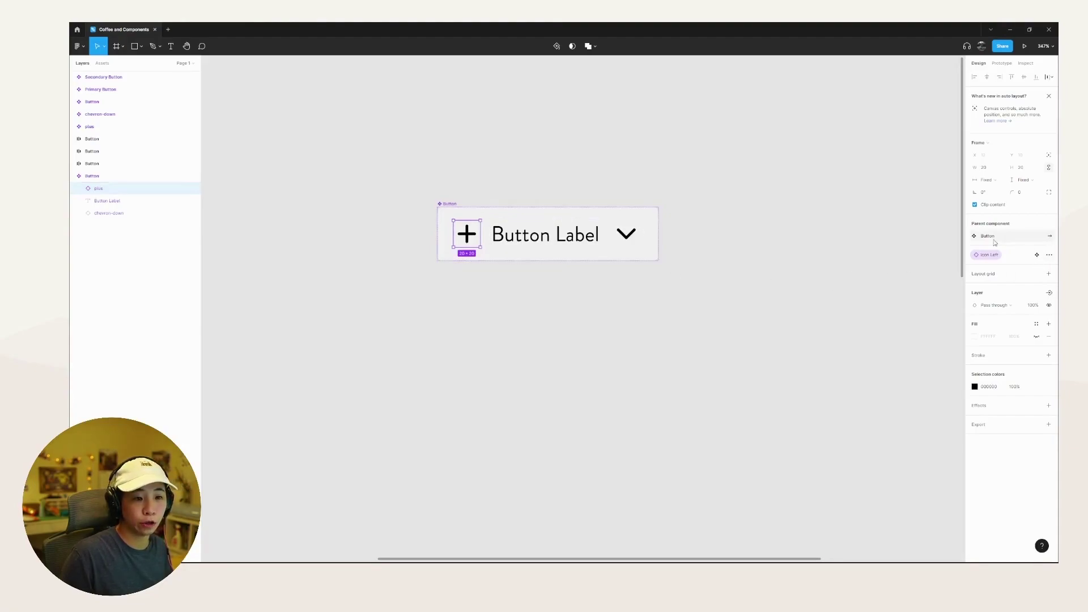
# Open the plus instance options and visit the main plus component
pyautogui.click(1049, 256)
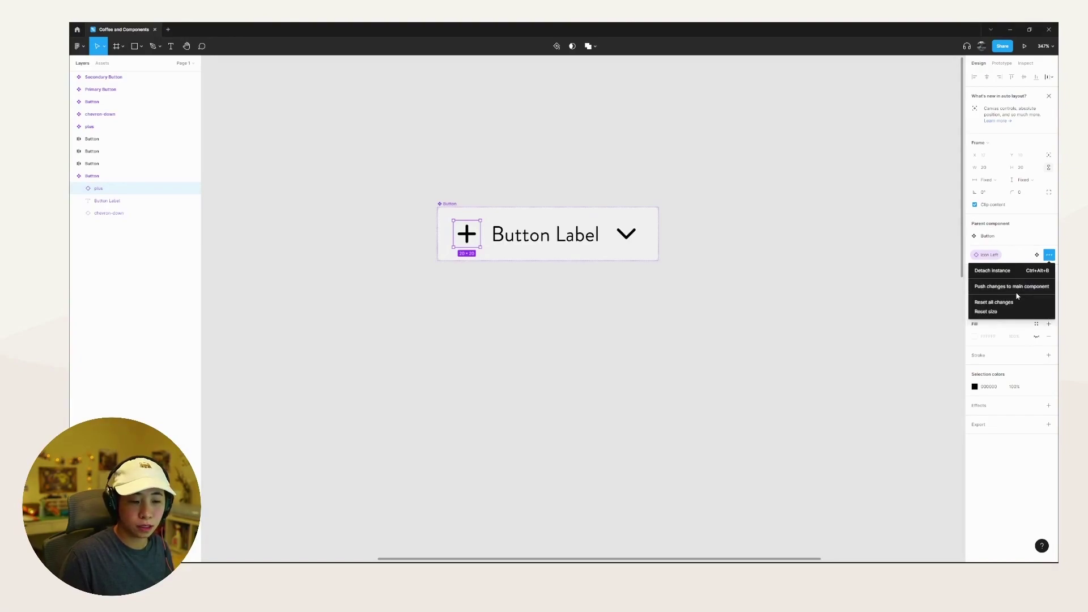
pyautogui.click(1026, 247)
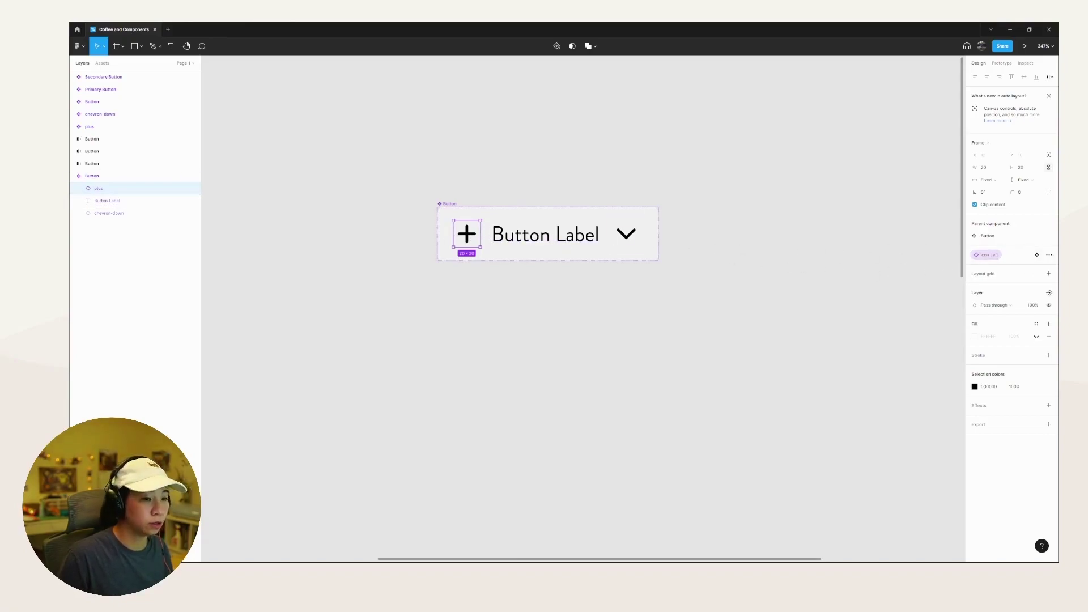
pyautogui.click(1035, 255)
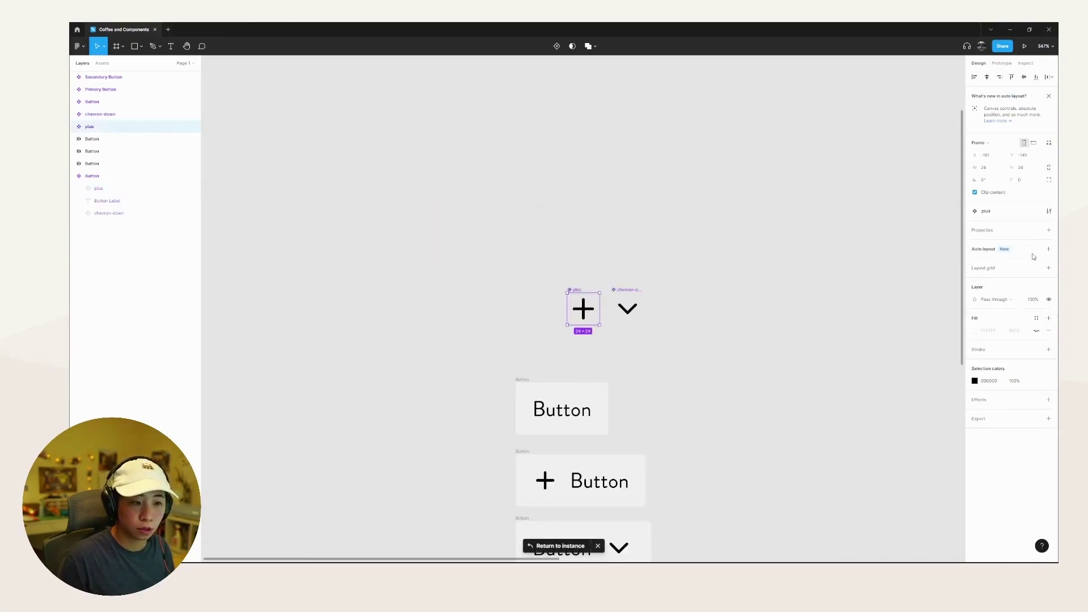
pyautogui.click(774, 267)
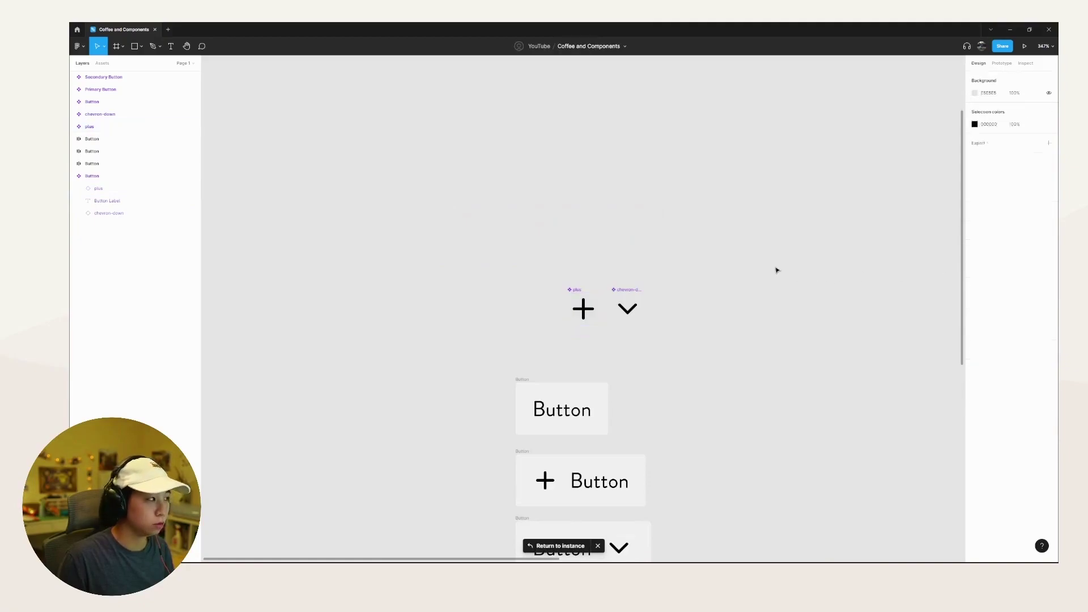
pyautogui.click(192, 63)
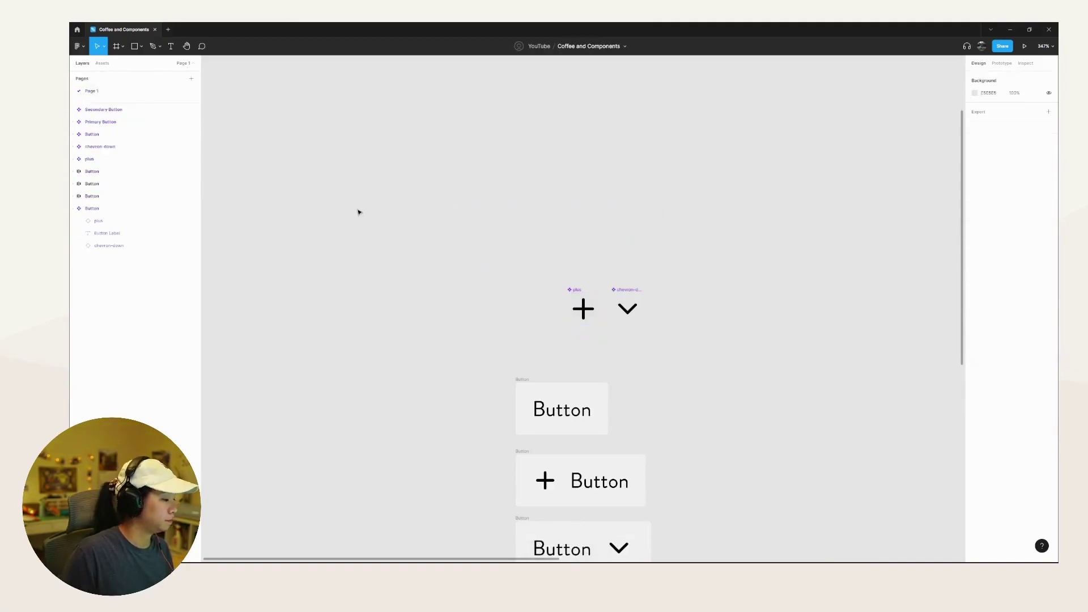
pyautogui.scroll(-5, 358, 212)
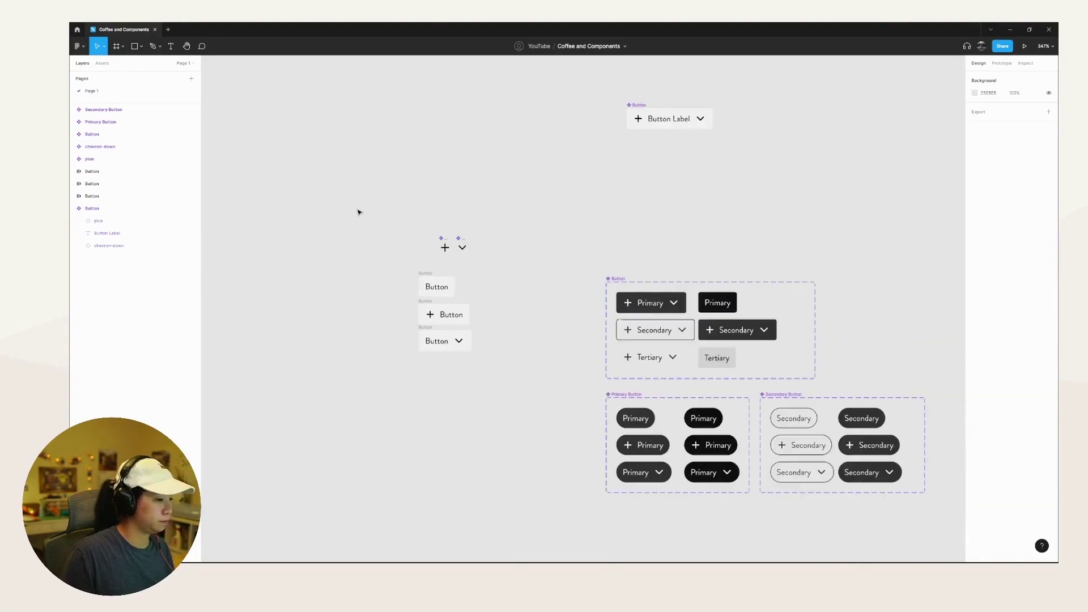
# Reselect the plus icon inside Button and unlink it from the Icon Left property
pyautogui.doubleClick(640, 121)
pyautogui.hscroll(3, 833, 190)
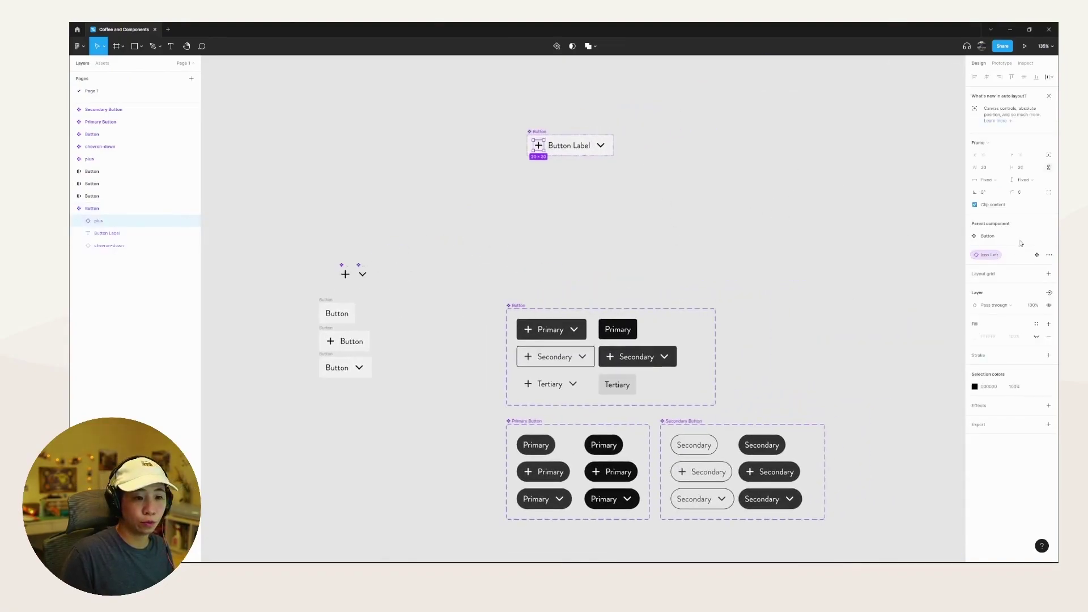
pyautogui.click(1047, 237)
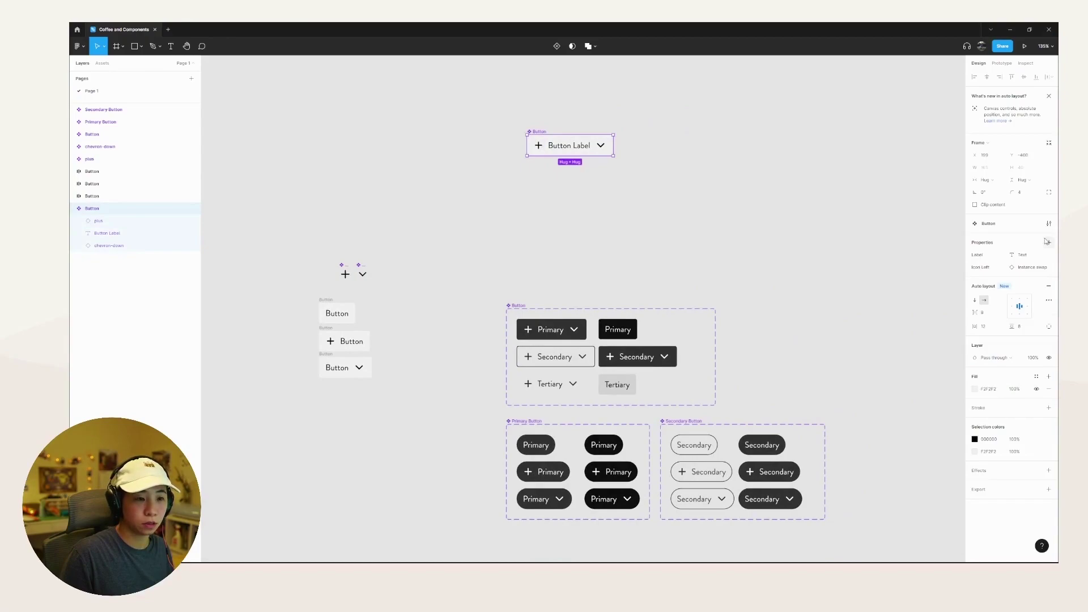
pyautogui.click(539, 147)
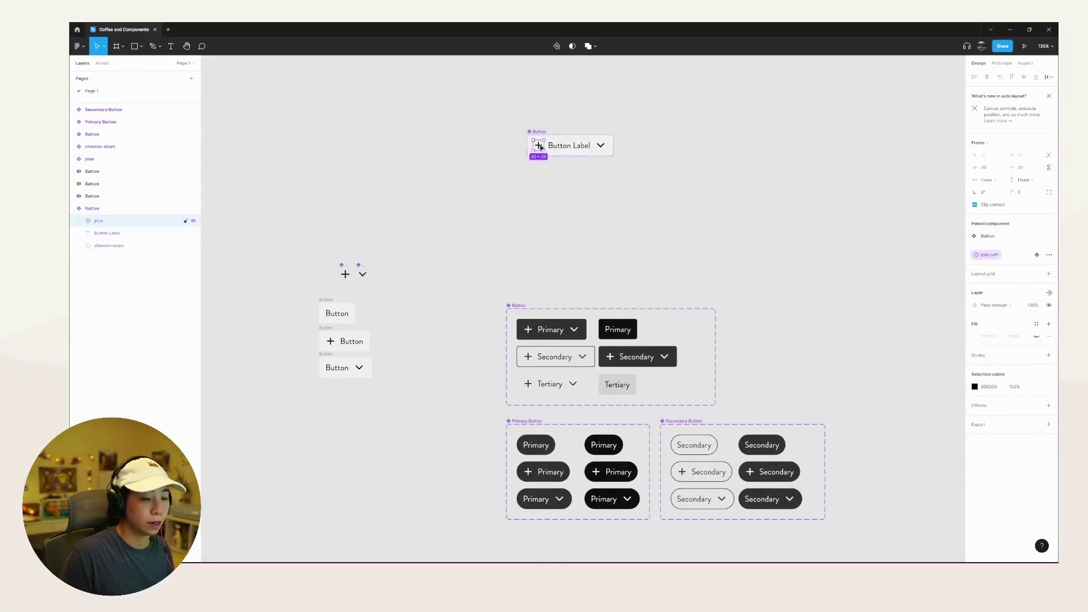
pyautogui.click(1049, 256)
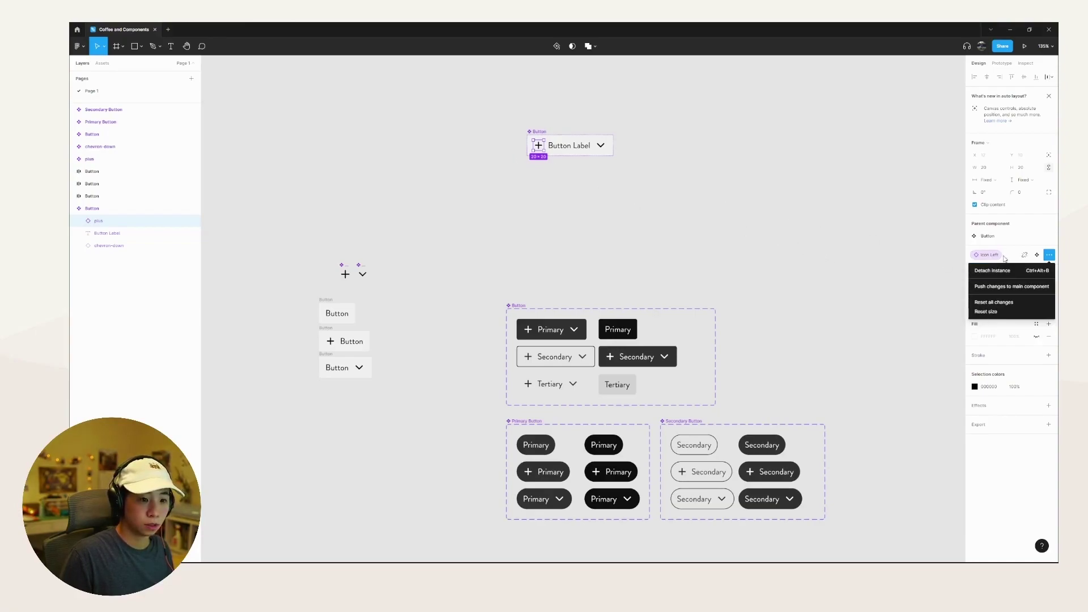
pyautogui.click(1023, 256)
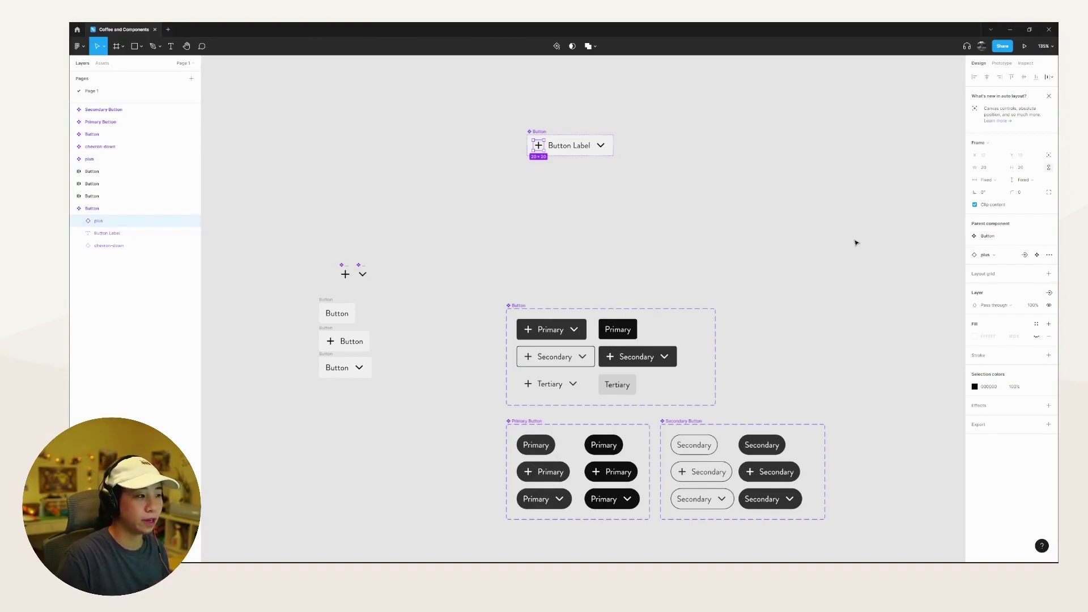
# Link the Button's plus icon to the Icon Left swap property
pyautogui.click(514, 112)
pyautogui.scroll(5, 584, 112)
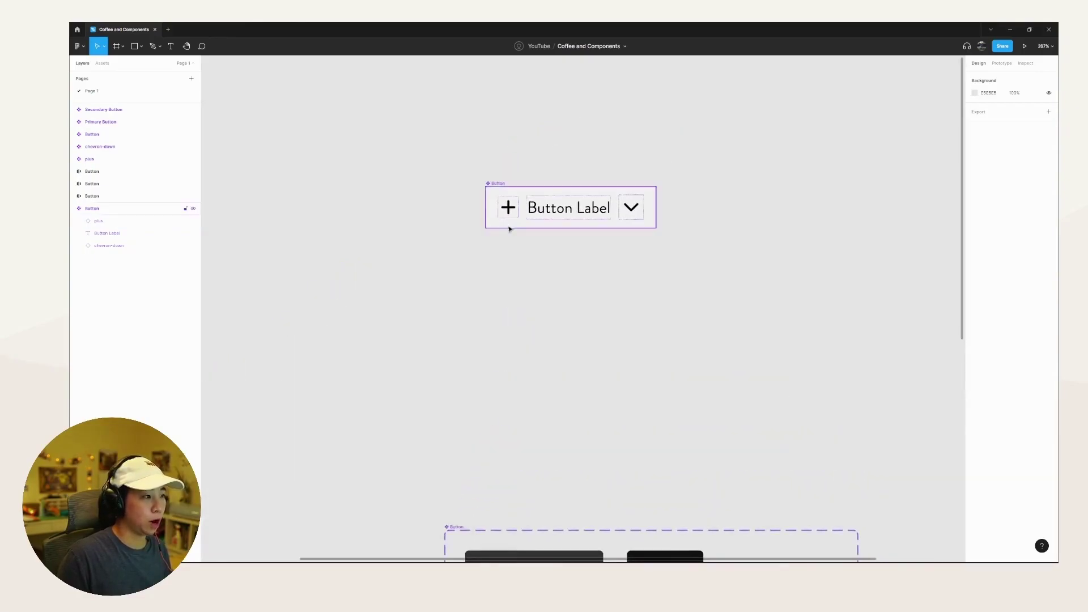
pyautogui.click(508, 213)
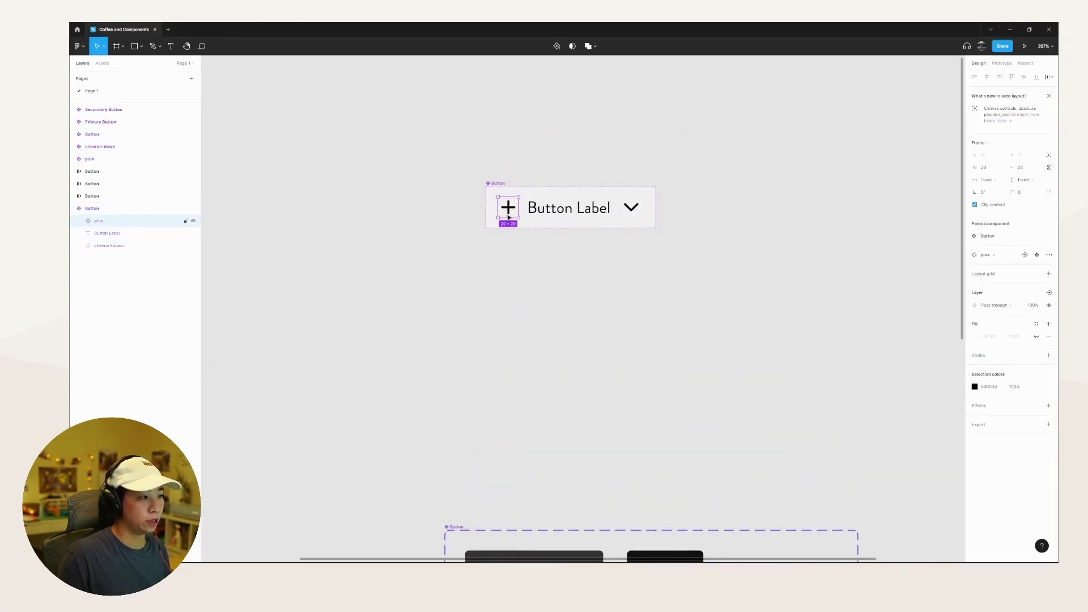
pyautogui.click(1025, 255)
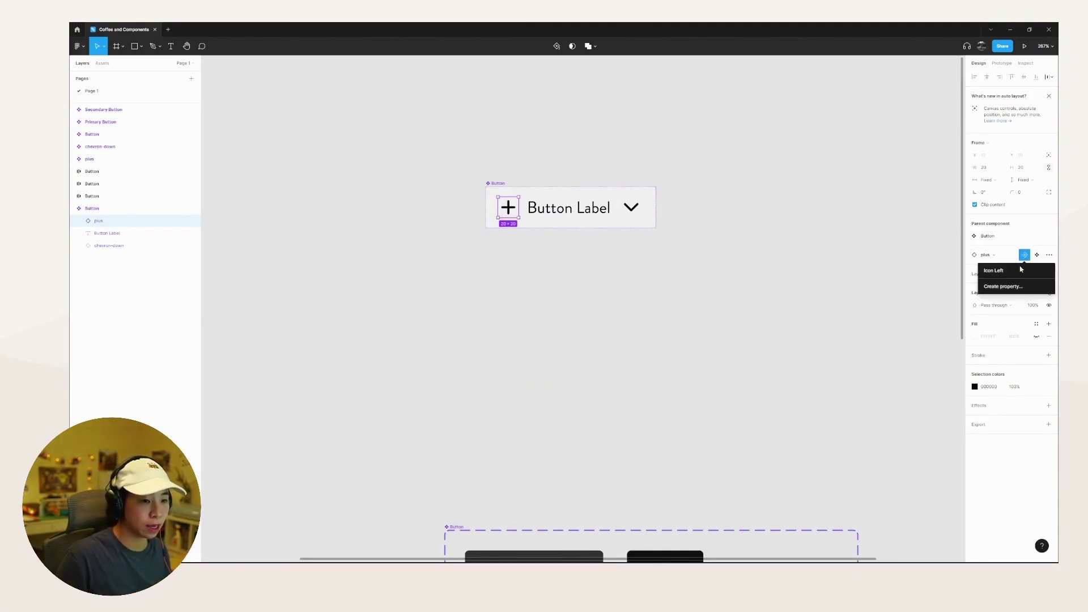
pyautogui.click(1000, 272)
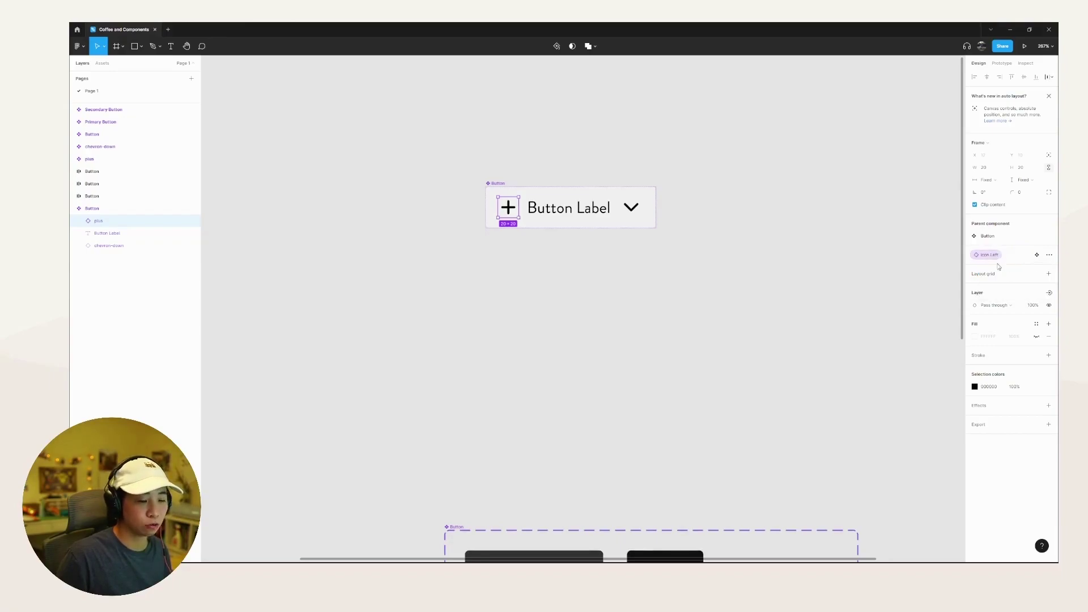
# Add a boolean property 'Show Icon Left' controlling the plus icon's visibility
pyautogui.click(539, 264)
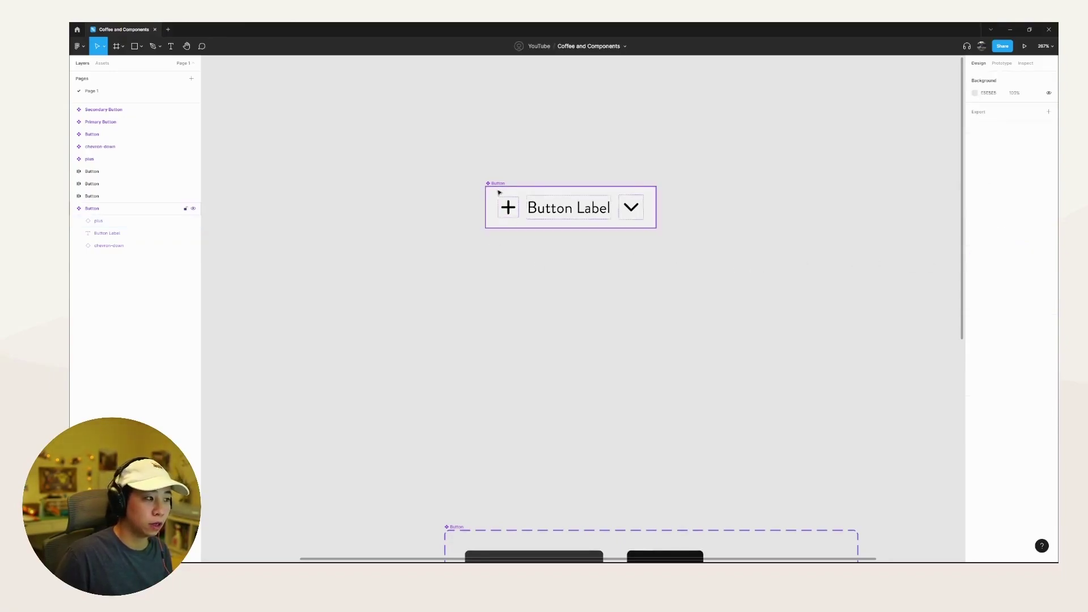
pyautogui.click(511, 211)
pyautogui.click(512, 211)
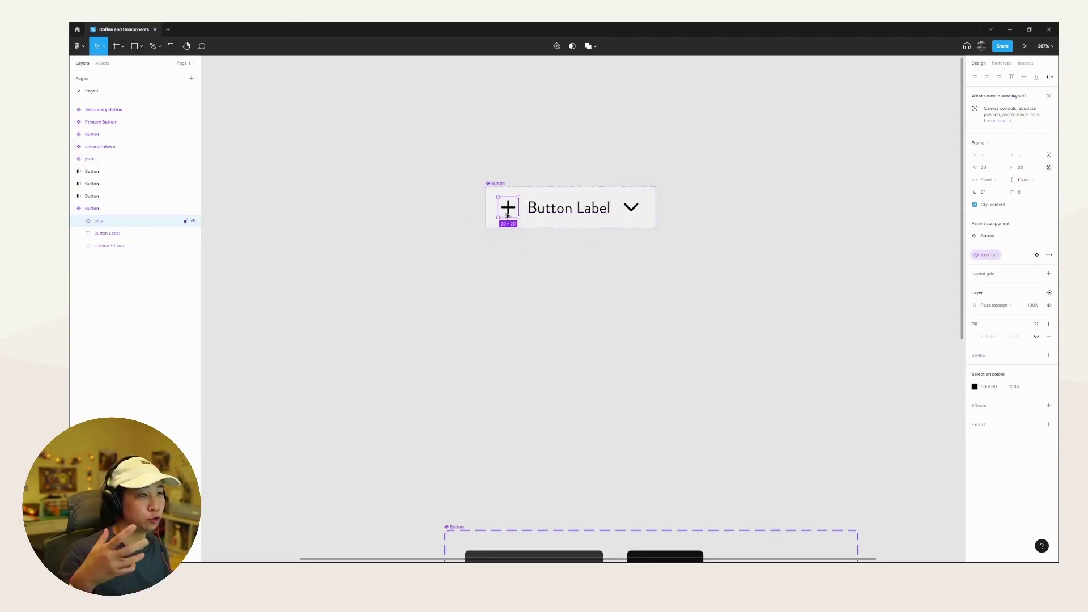
pyautogui.click(1049, 293)
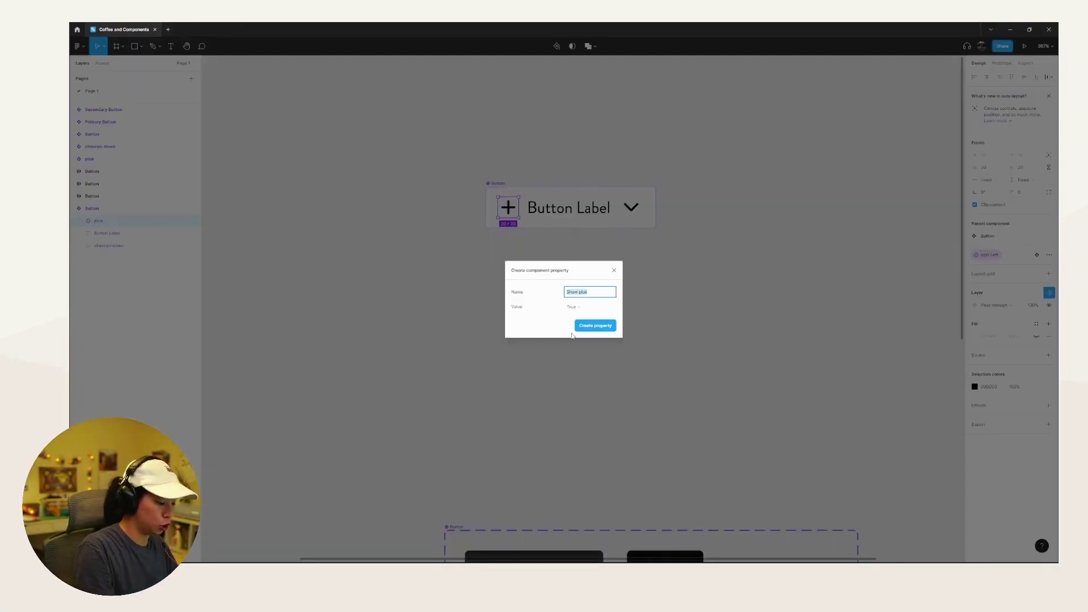
pyautogui.write('Show Icon Left')
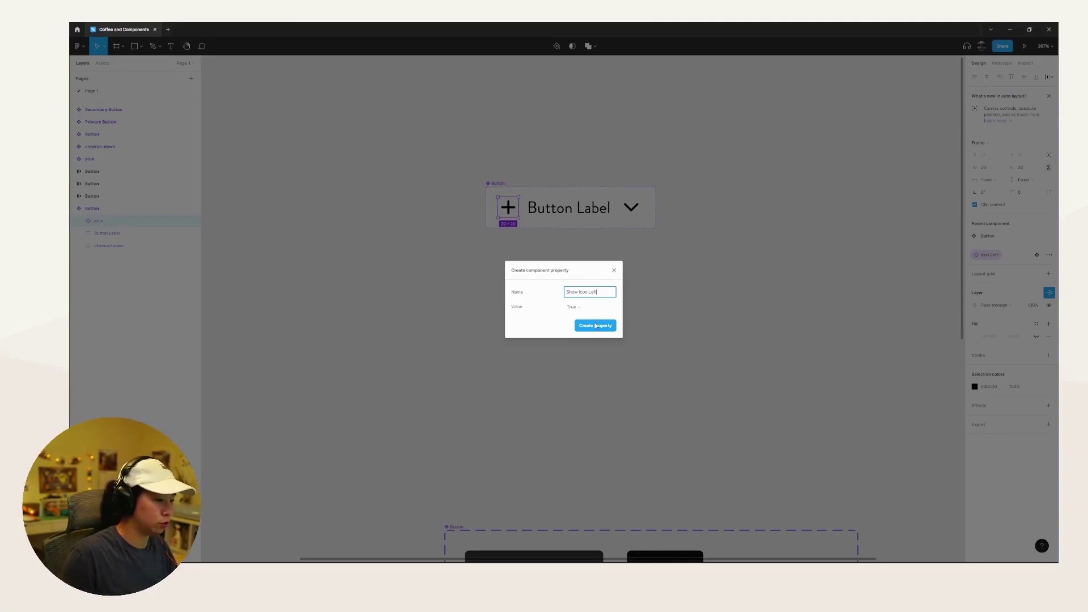
pyautogui.click(596, 326)
# Add a boolean property 'Show Icon Right' for the chevron-down icon's visibility
pyautogui.click(637, 205)
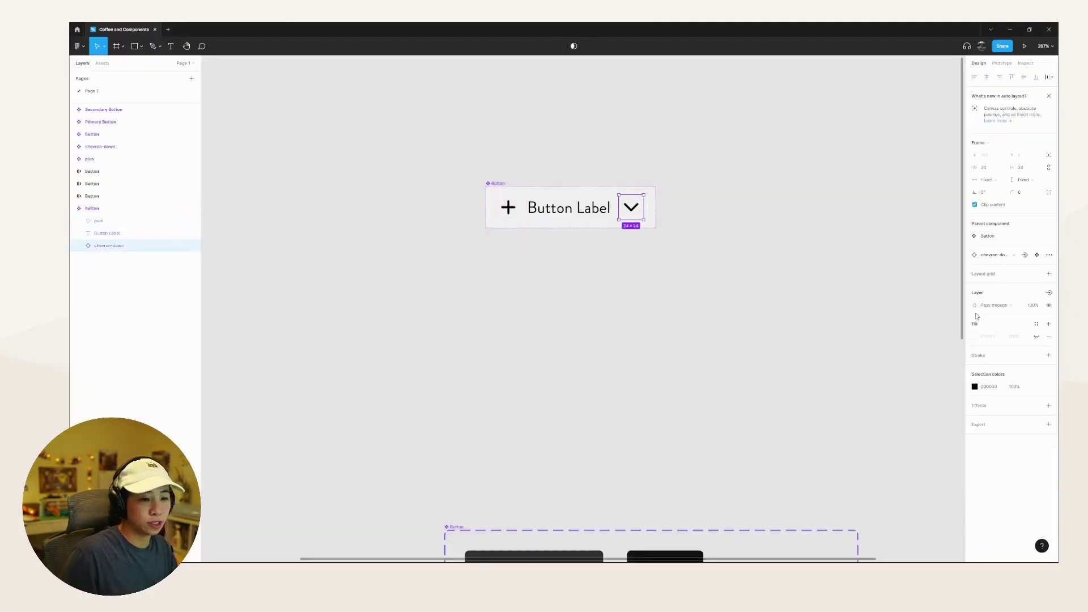
pyautogui.click(1050, 293)
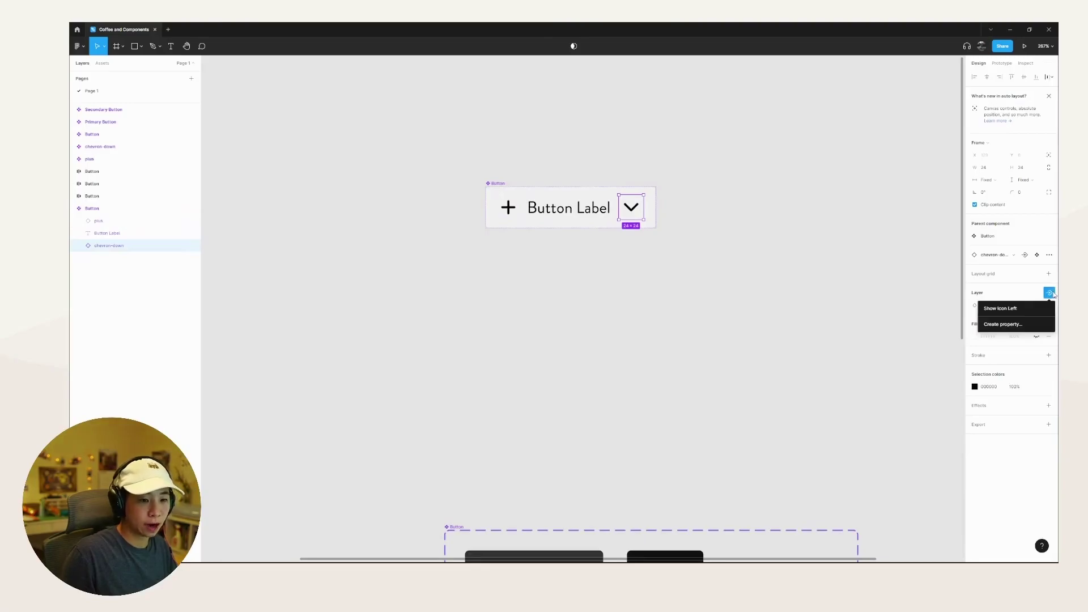
pyautogui.click(1006, 325)
pyautogui.write('Show')
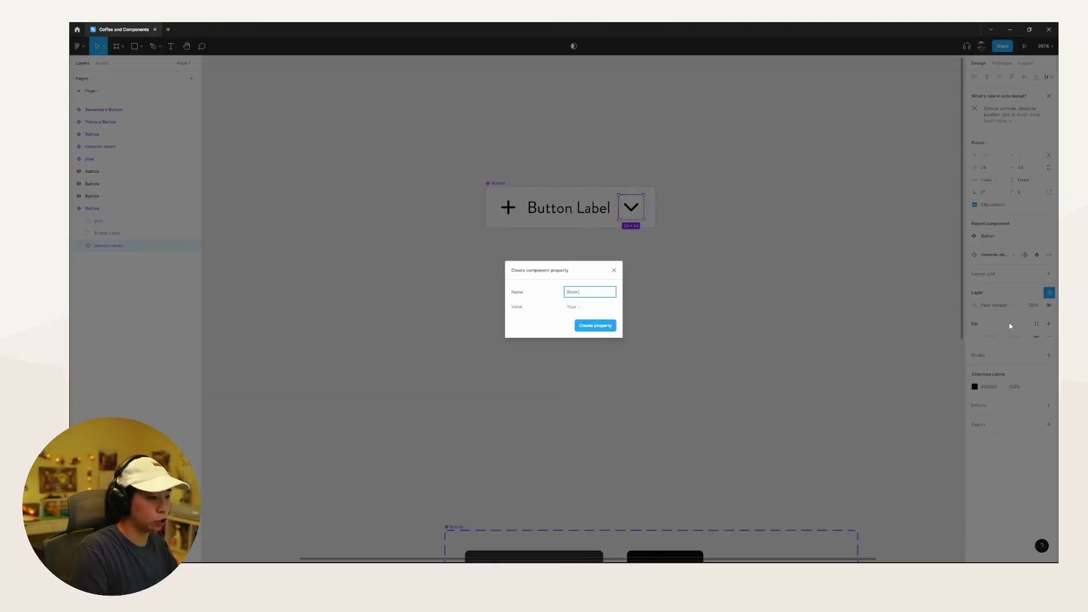
pyautogui.write(' Icon Right')
pyautogui.press('Return')
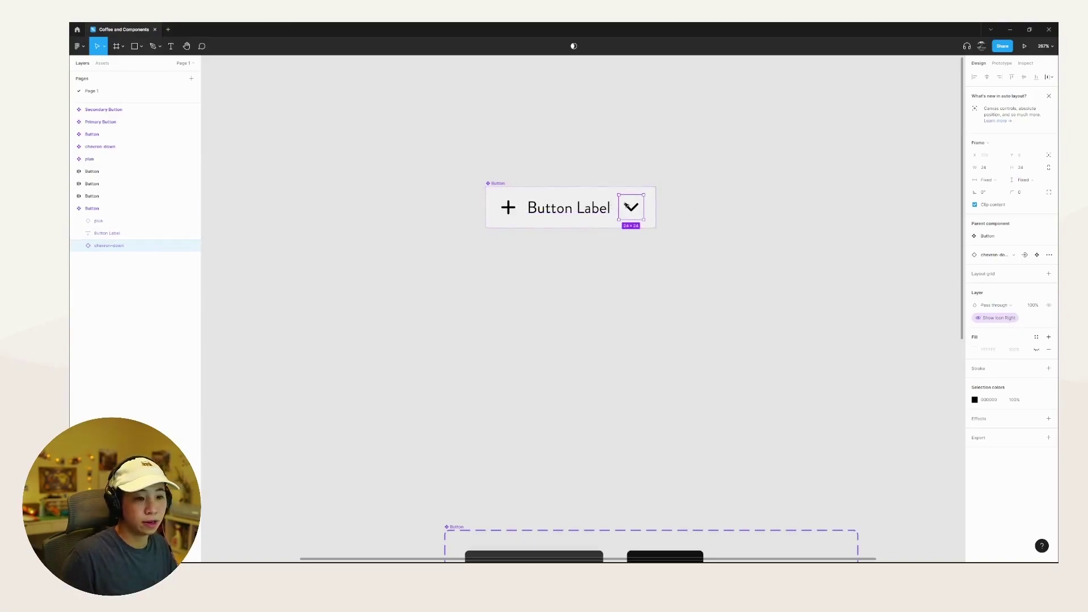
# Create an instance-swap property 'Icon Right' for the chevron-down icon
pyautogui.click(1025, 255)
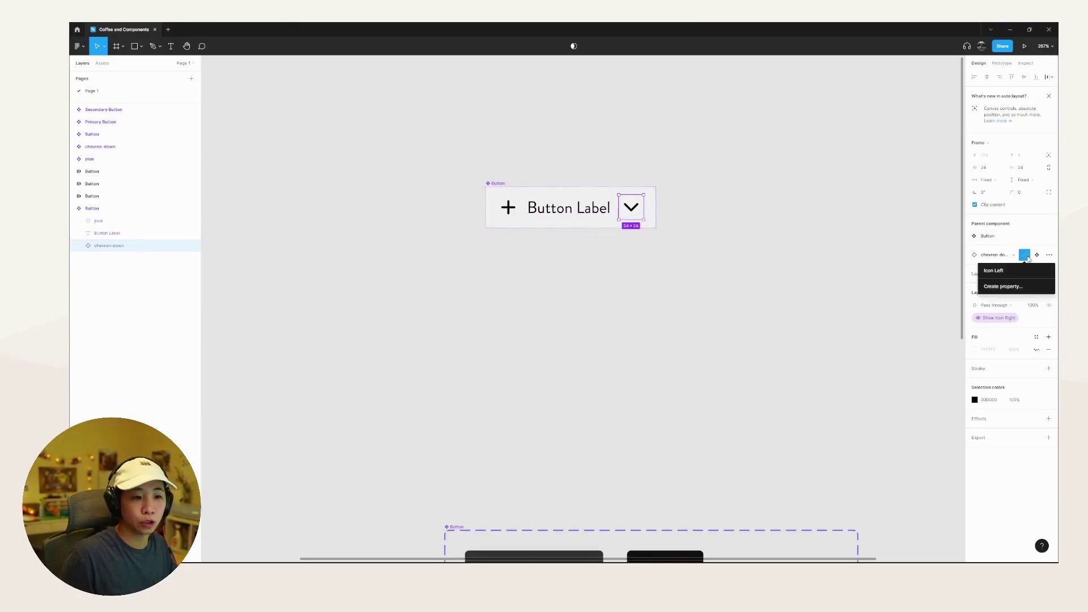
pyautogui.click(1042, 288)
pyautogui.write('Icon')
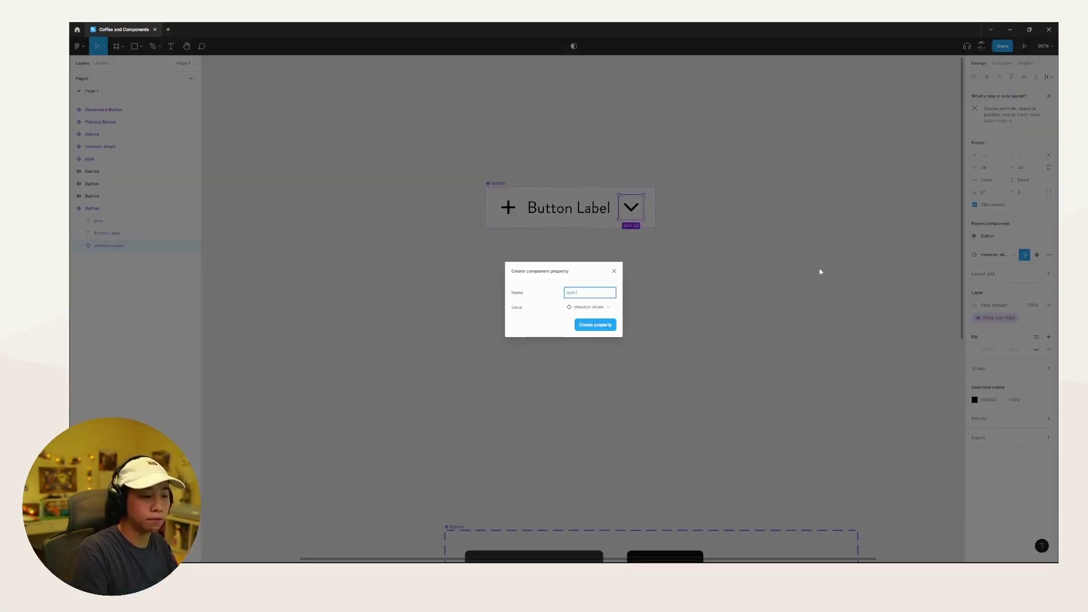
pyautogui.write(' Right')
pyautogui.press('Return')
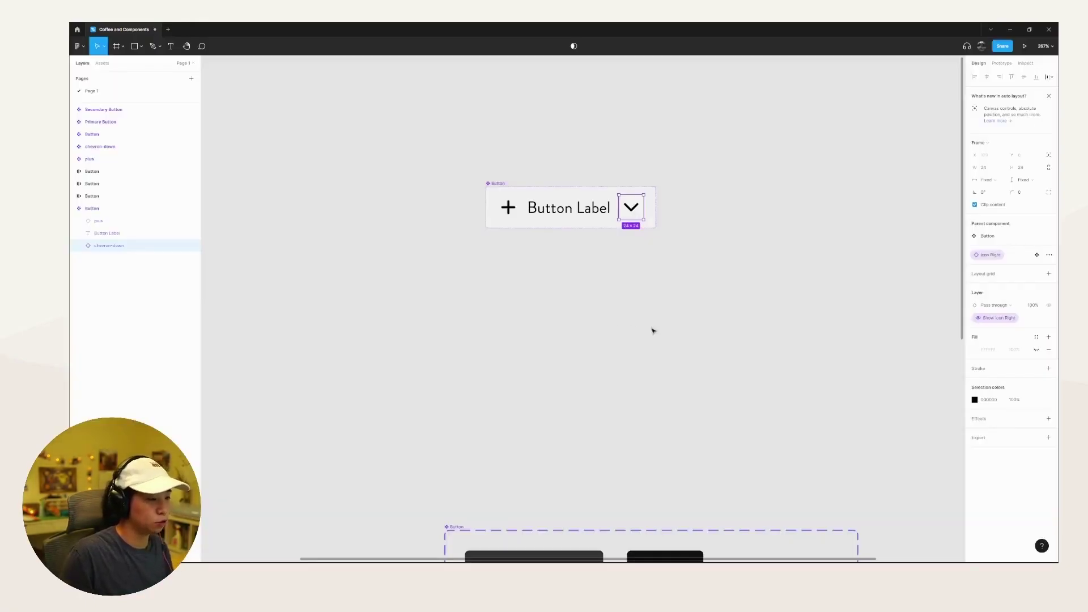
pyautogui.click(770, 338)
# Place a Button instance right of the original and expand its layers to the plus icon
pyautogui.scroll(-5, 731, 331)
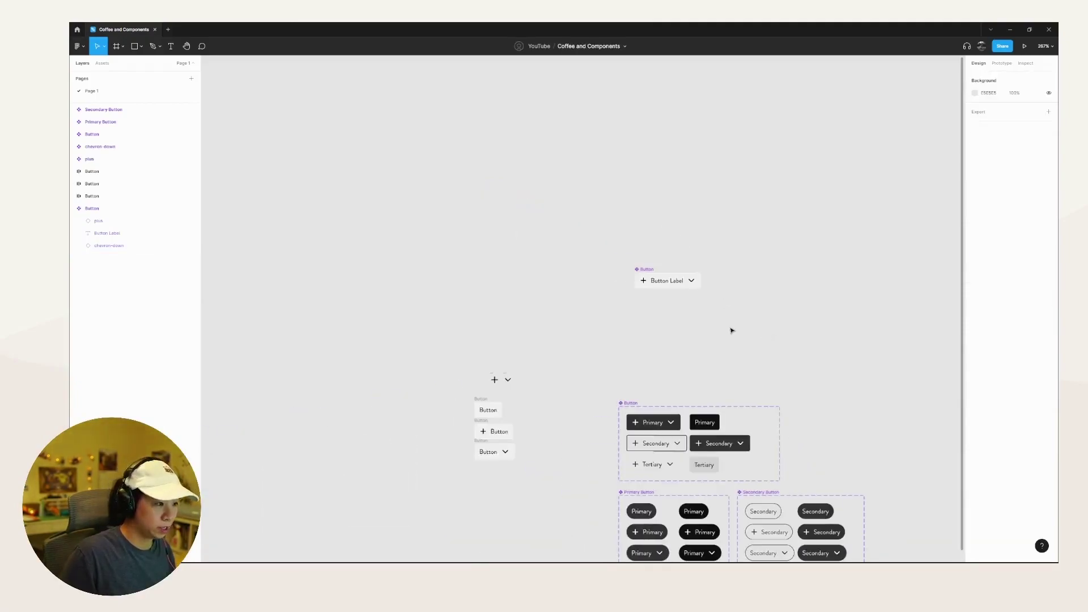
pyautogui.scroll(3, 602, 282)
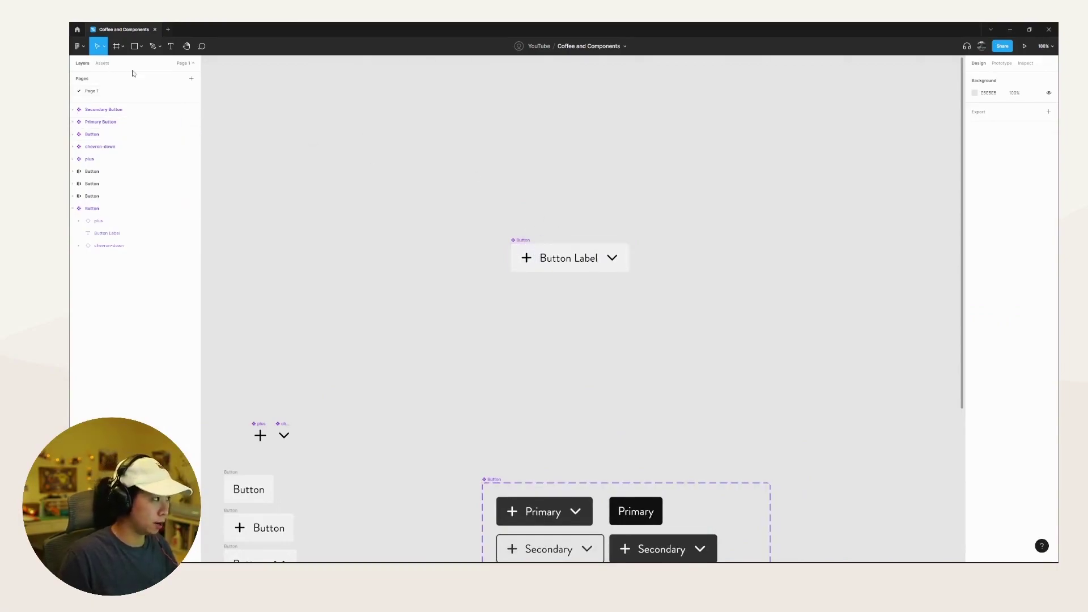
pyautogui.moveTo(522, 238); pyautogui.dragTo(715, 241)
pyautogui.hscroll(3, 816, 323)
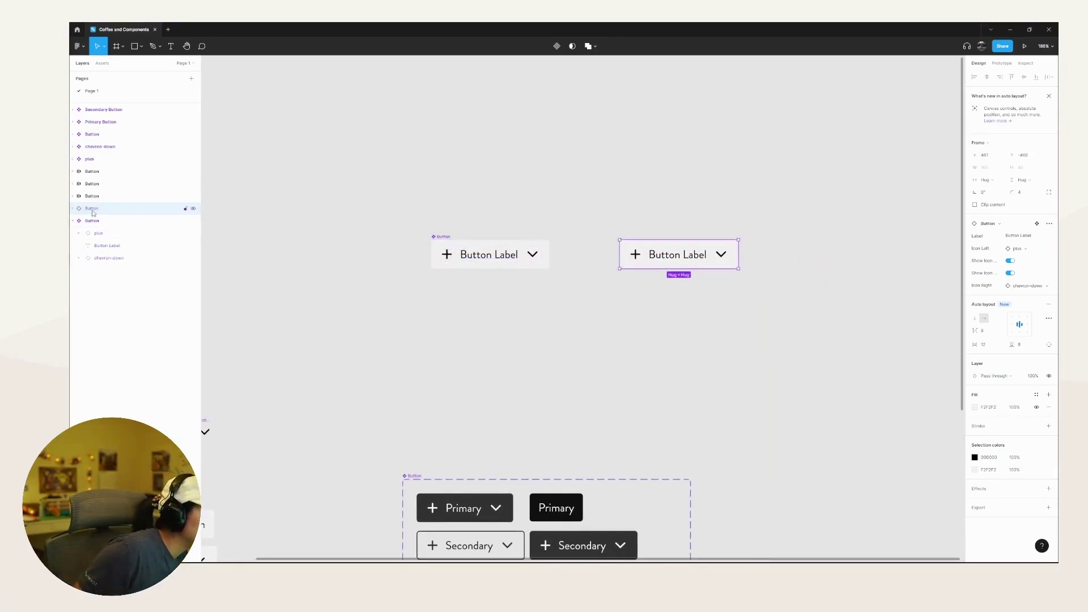
pyautogui.click(73, 208)
pyautogui.click(192, 223)
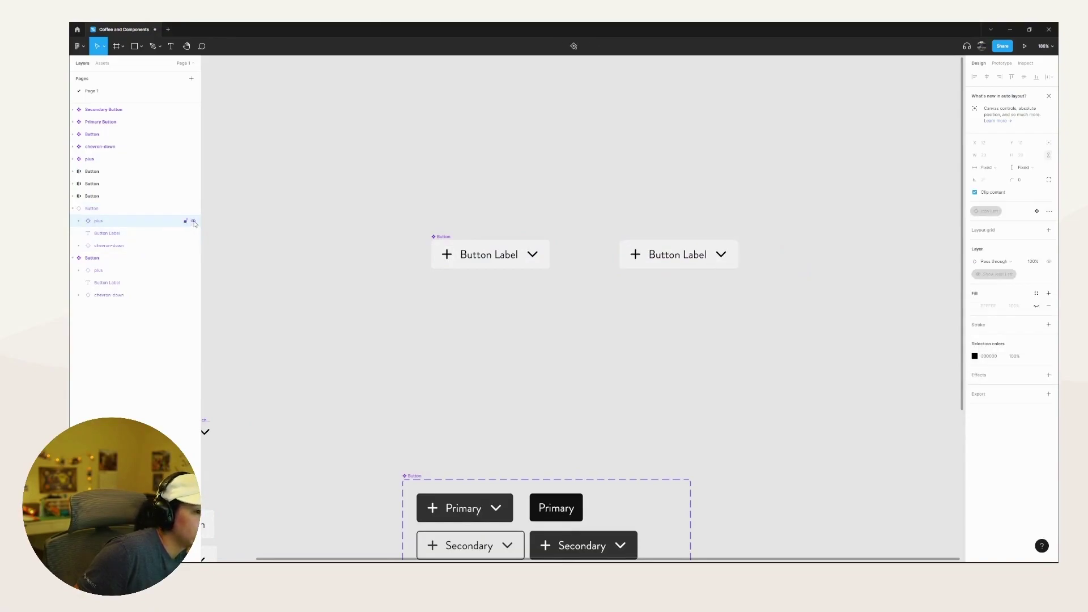
# Select the new Button instance to review its Label, icon swap and visibility properties
pyautogui.click(640, 317)
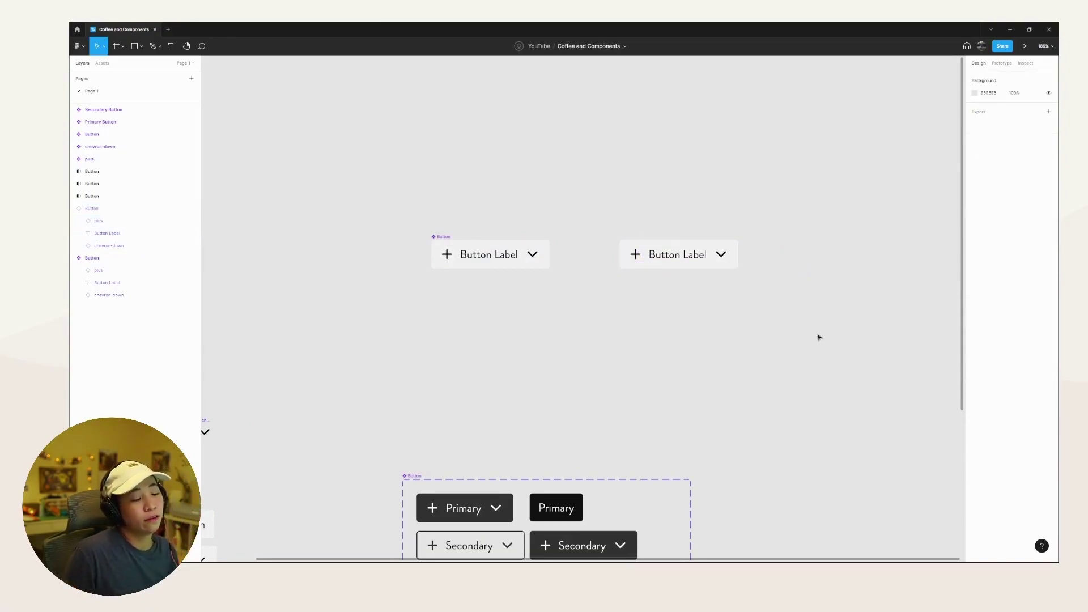
pyautogui.moveTo(817, 334); pyautogui.dragTo(608, 203)
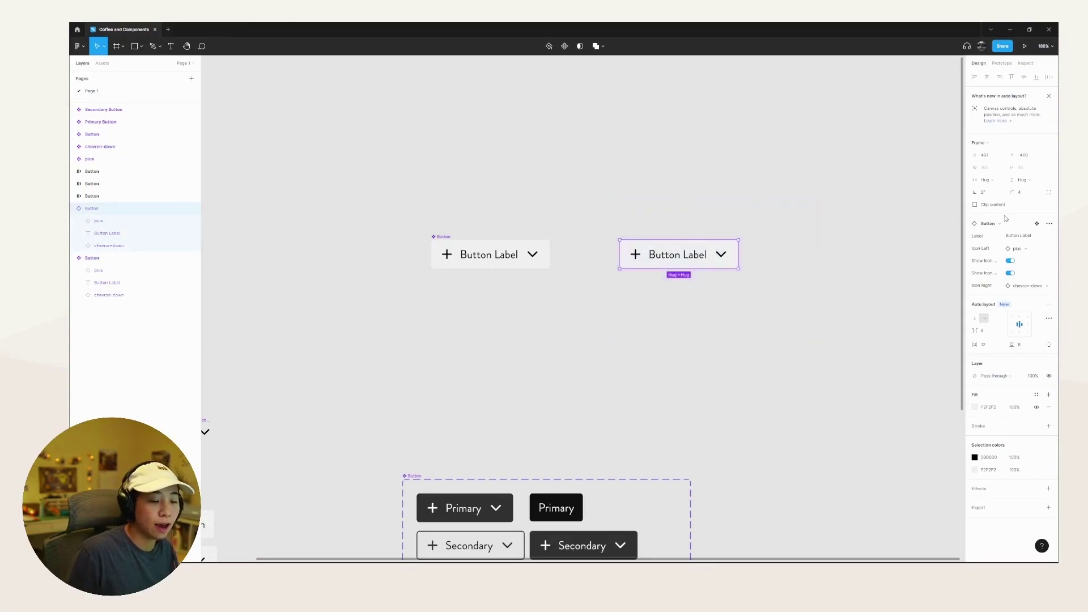
pyautogui.click(759, 334)
pyautogui.click(663, 259)
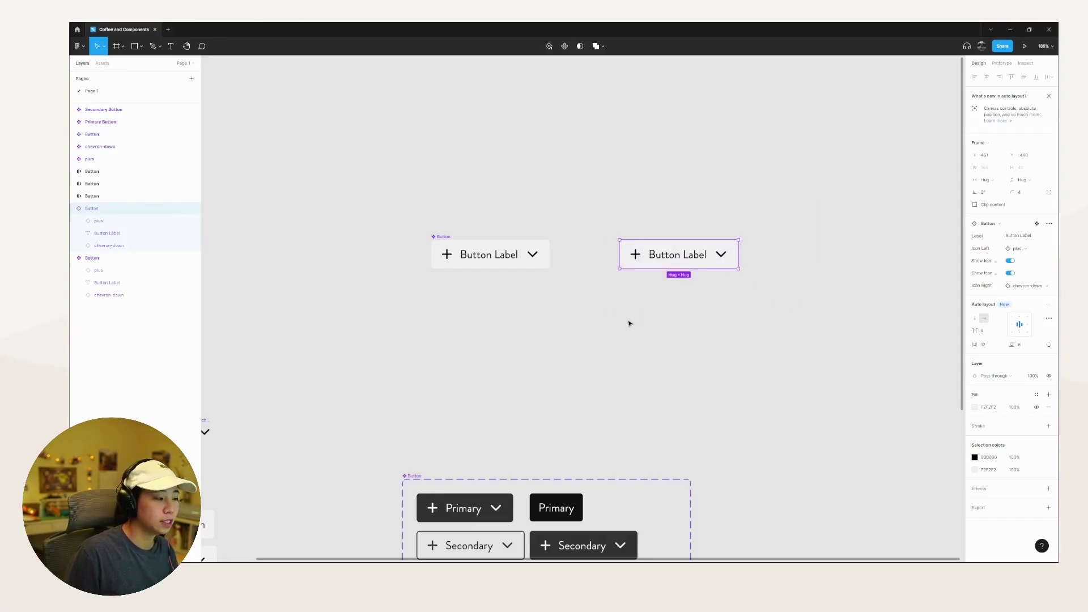
pyautogui.click(629, 324)
pyautogui.scroll(-5, 736, 333)
# Find the Primary button in Assets and place it right of the Secondary Button set
pyautogui.scroll(-3, 785, 382)
pyautogui.scroll(4, 716, 358)
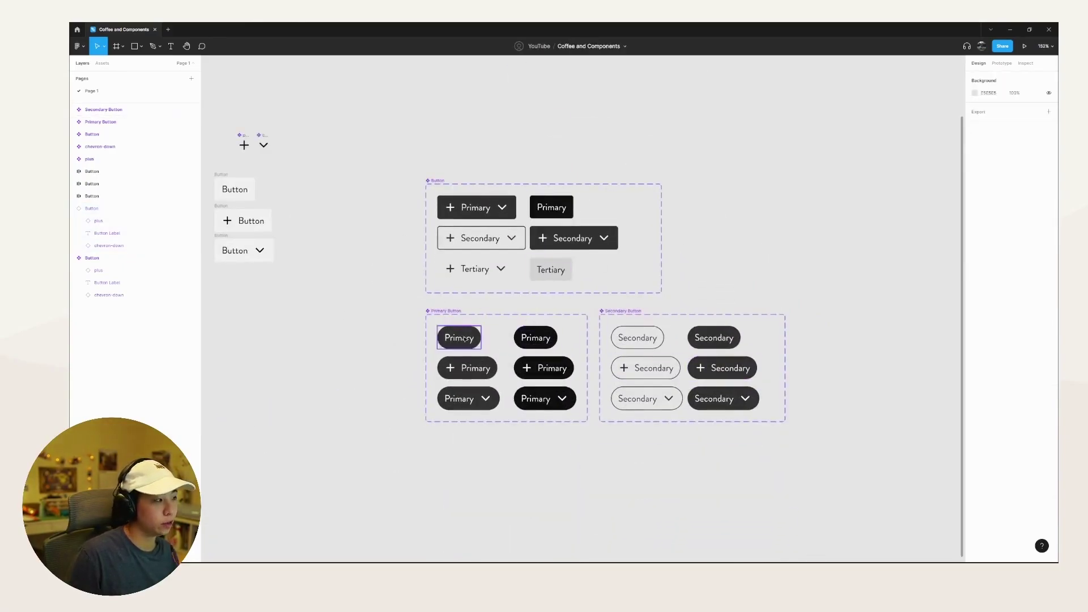
pyautogui.click(109, 64)
pyautogui.write('B')
pyautogui.write('rimary')
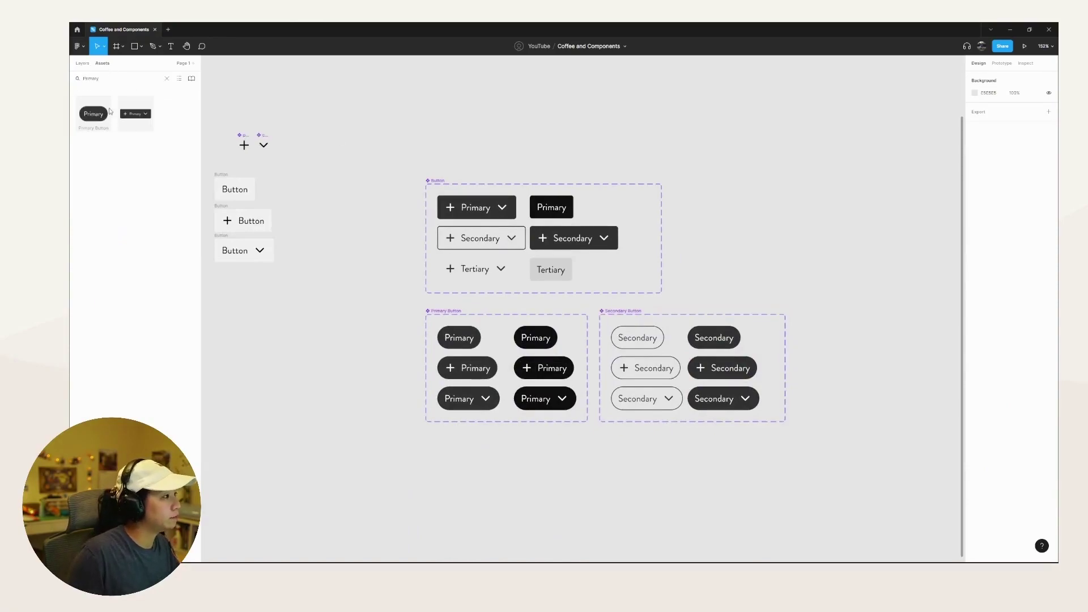
pyautogui.moveTo(93, 113); pyautogui.dragTo(866, 340)
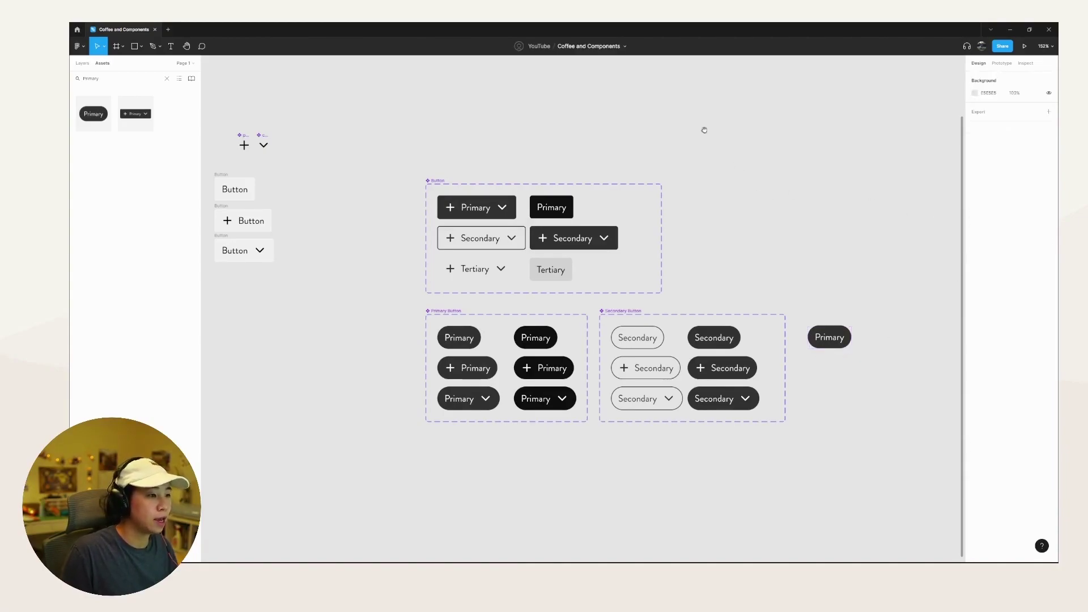
pyautogui.scroll(5, 597, 335)
pyautogui.hscroll(2, 597, 335)
pyautogui.click(523, 211)
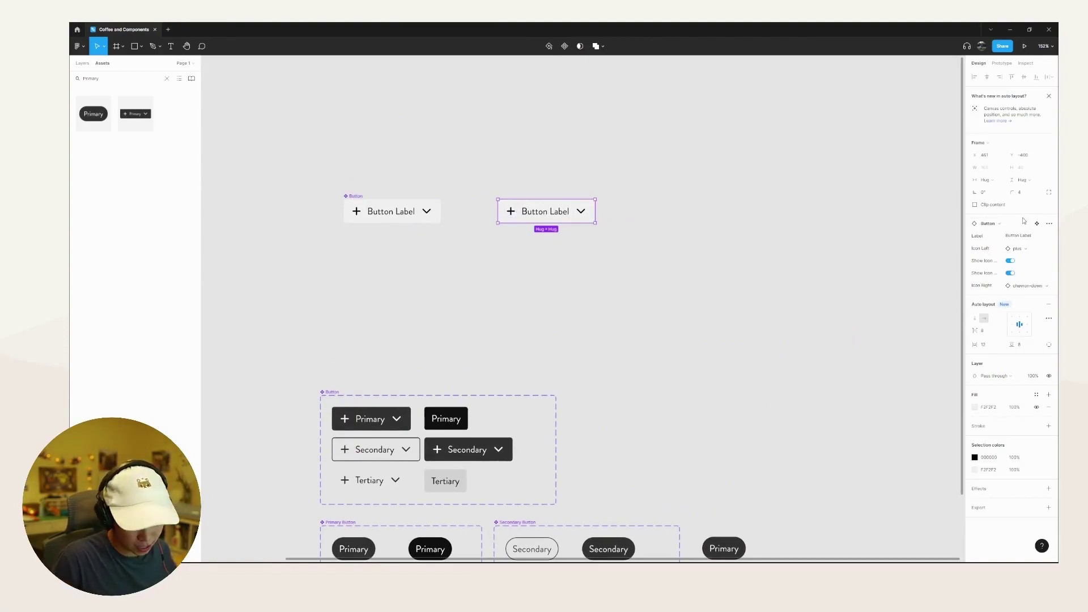
# Toggle the instance's plus and chevron icons off and back on
pyautogui.click(1009, 261)
pyautogui.click(1011, 261)
pyautogui.click(1011, 261)
pyautogui.click(1011, 250)
# Try editing the button's label directly on the canvas with test text, then reselect the button
pyautogui.click(1015, 236)
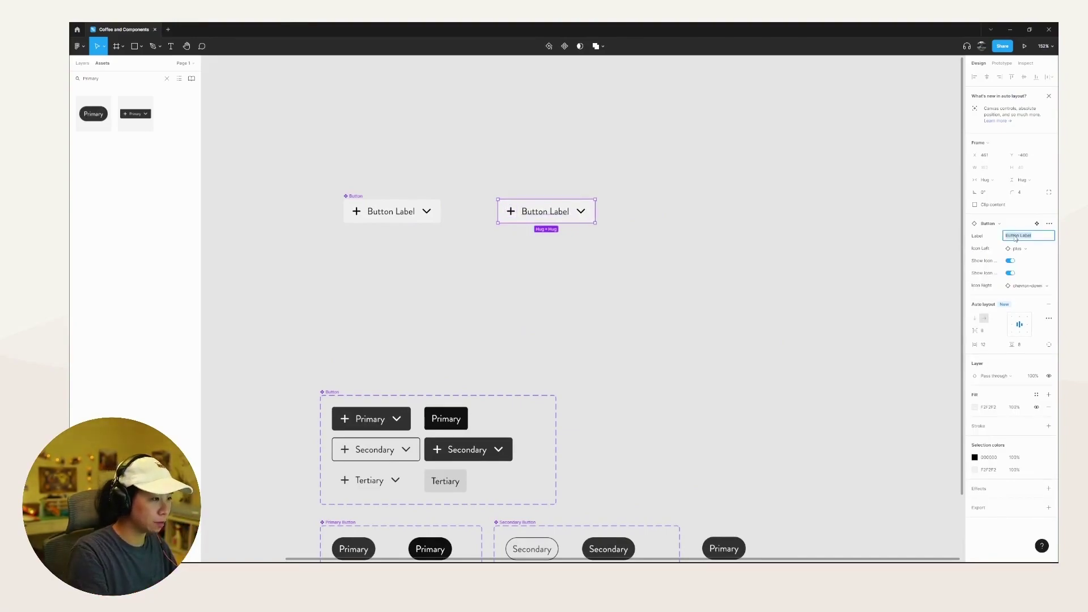
pyautogui.doubleClick(562, 211)
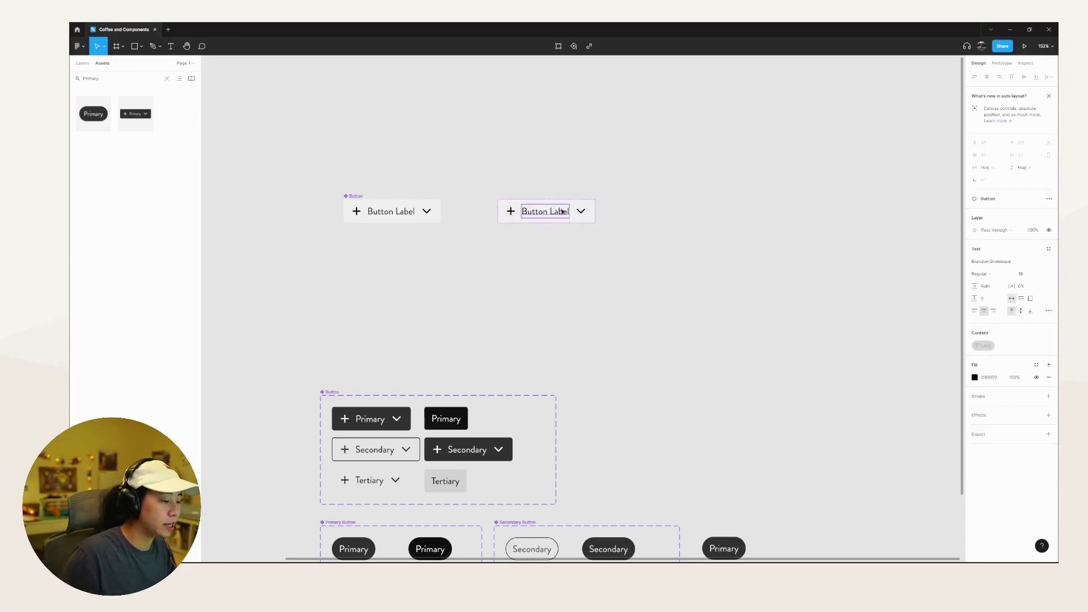
pyautogui.doubleClick(562, 211)
pyautogui.write('dfalsdkfjlasdjf')
pyautogui.press('Return')
pyautogui.press('BackSpace')
pyautogui.click(706, 288)
pyautogui.doubleClick(554, 212)
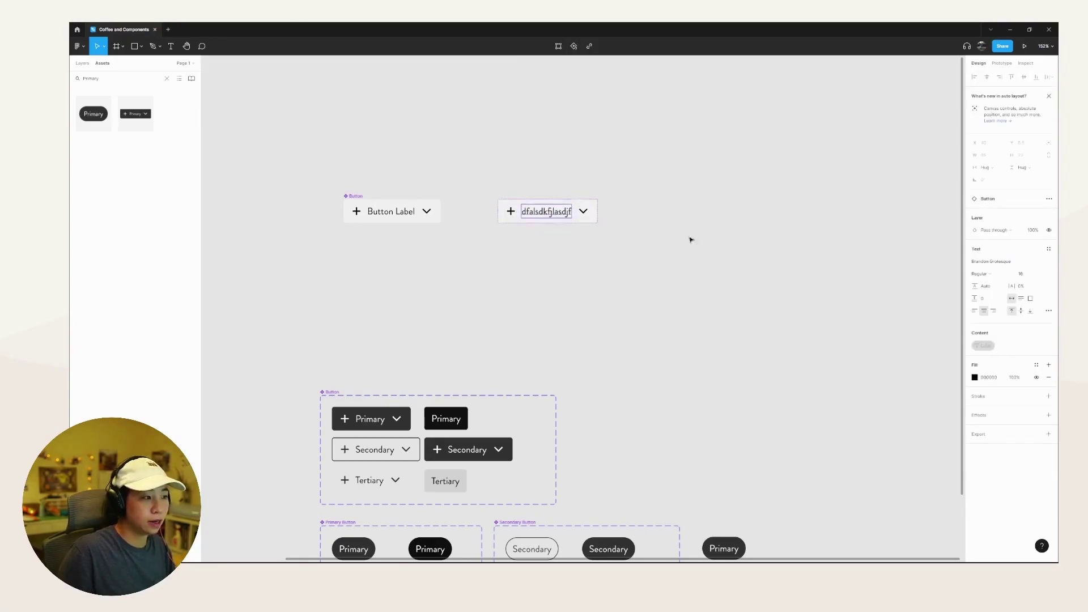
pyautogui.press('Escape')
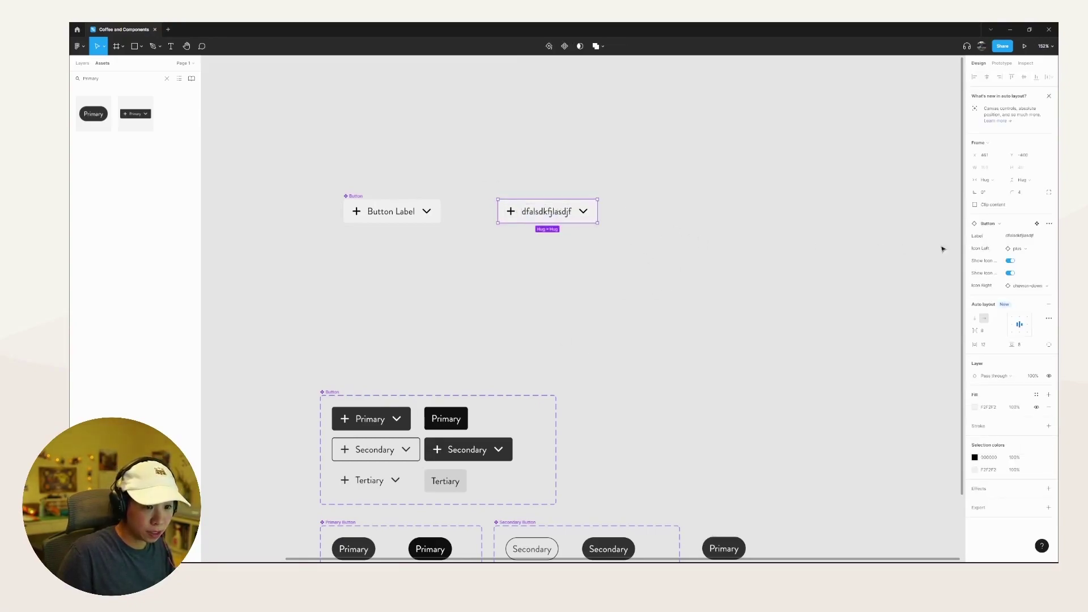
# Set the instance's Label property to 'Add New Game'
pyautogui.click(1012, 236)
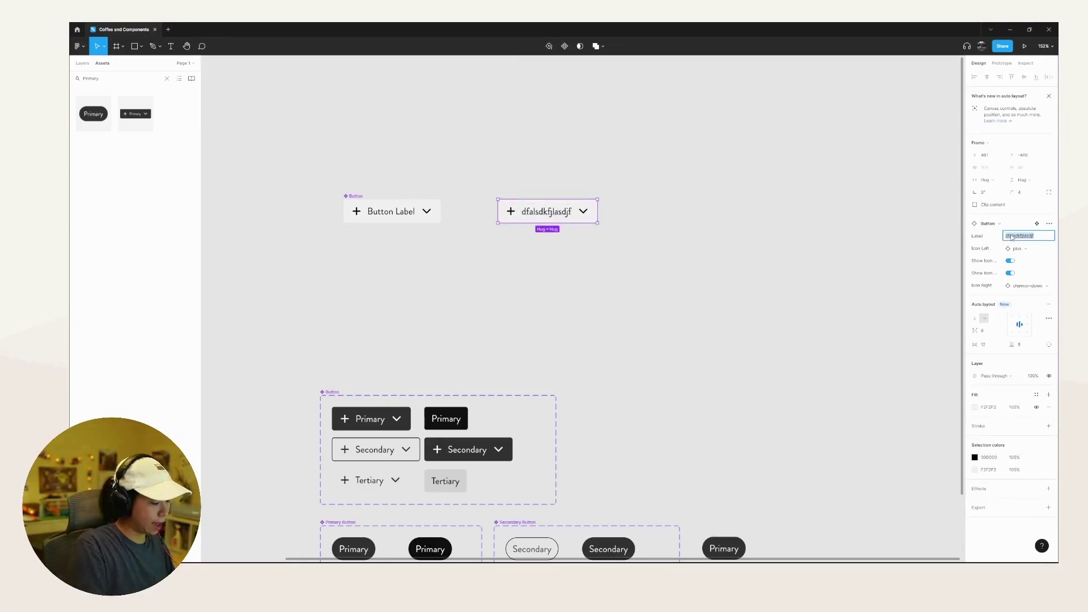
pyautogui.write('Cl')
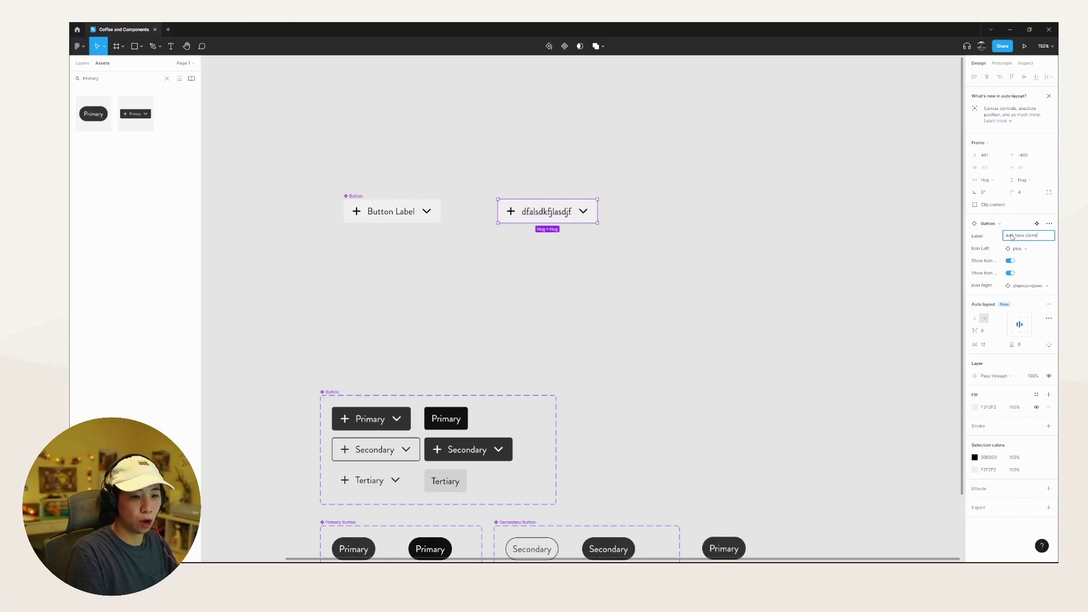
pyautogui.press('Return')
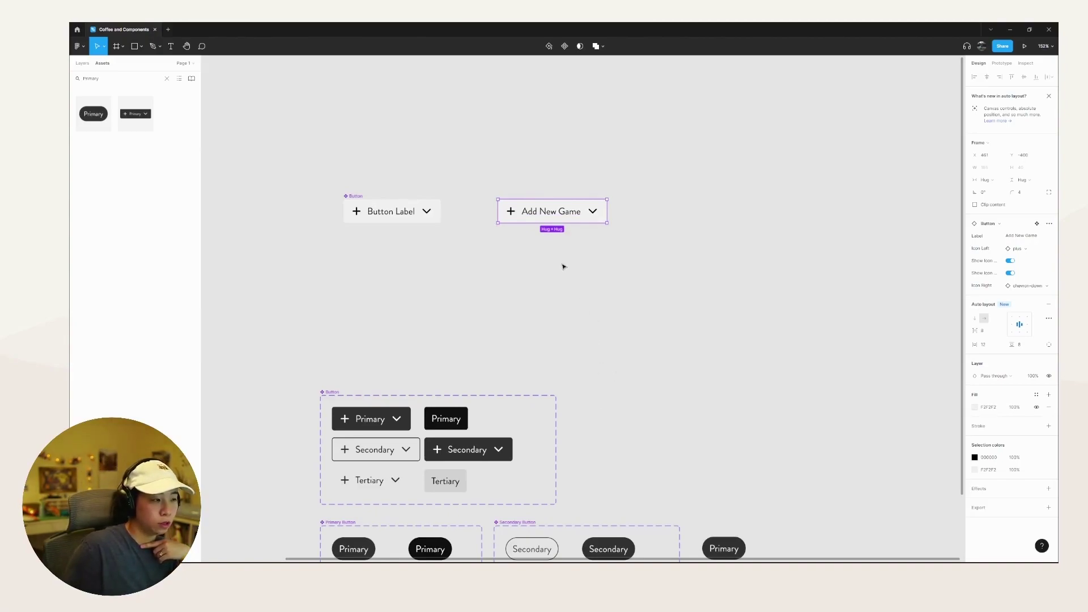
# Turn off Show Icon Right on Add New Game, keeping the left icon shown
pyautogui.click(1011, 261)
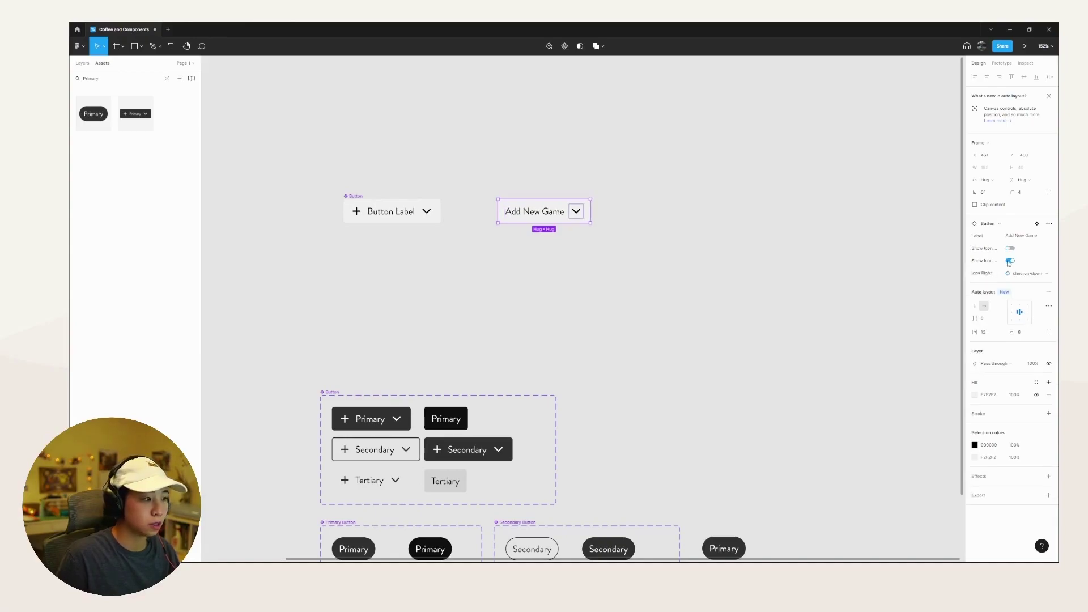
pyautogui.click(1009, 261)
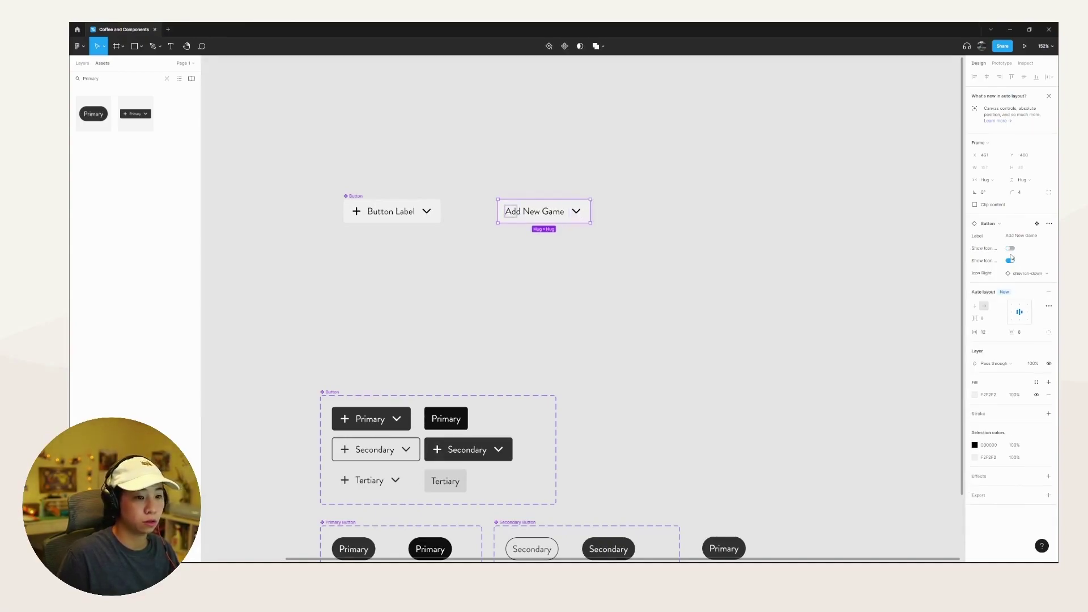
pyautogui.click(1011, 249)
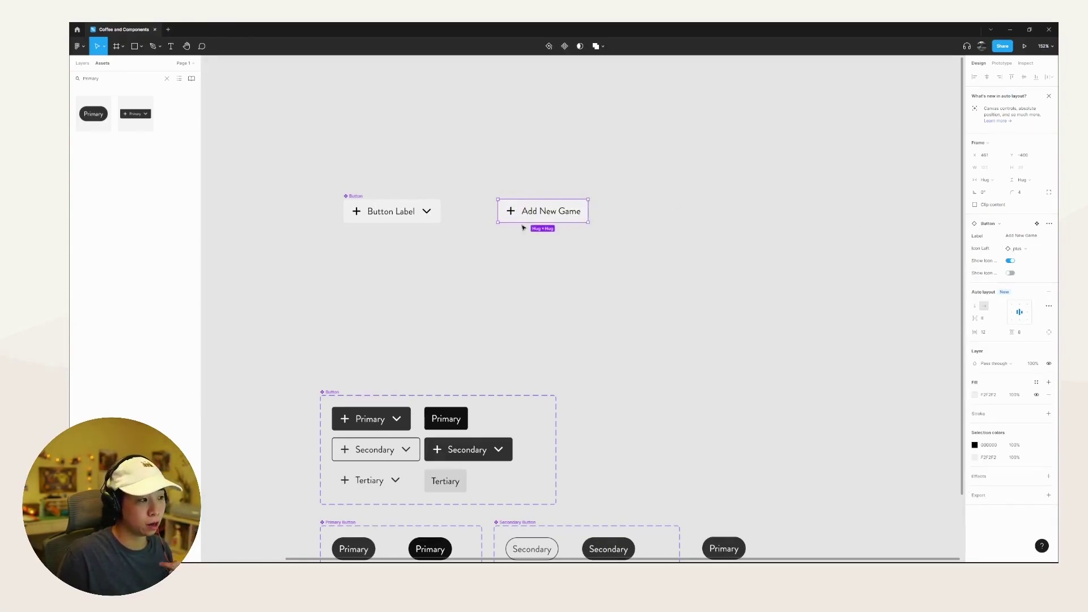
pyautogui.click(549, 260)
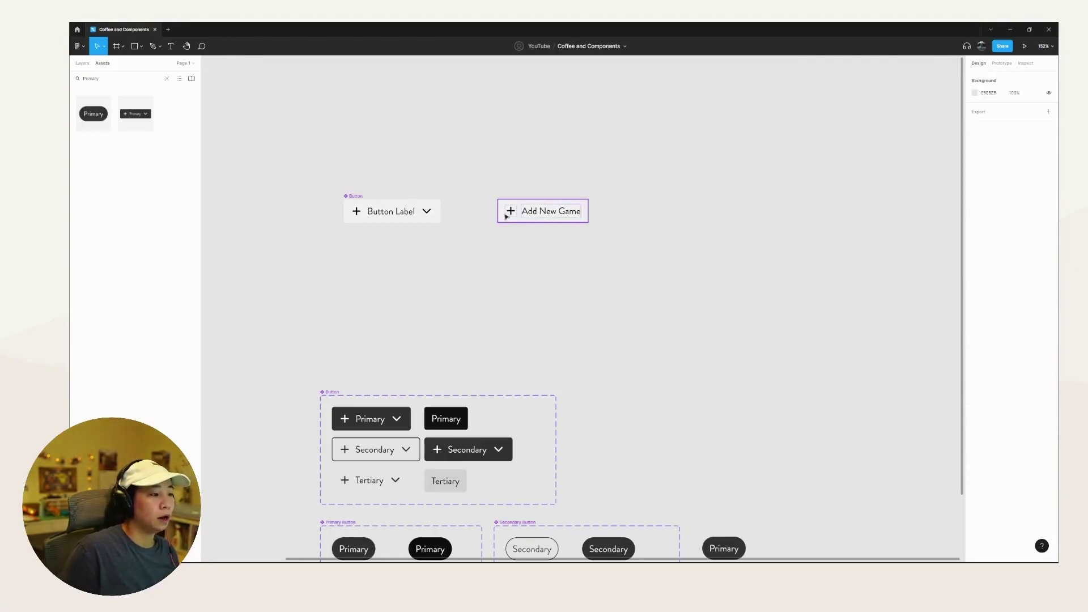
pyautogui.click(565, 217)
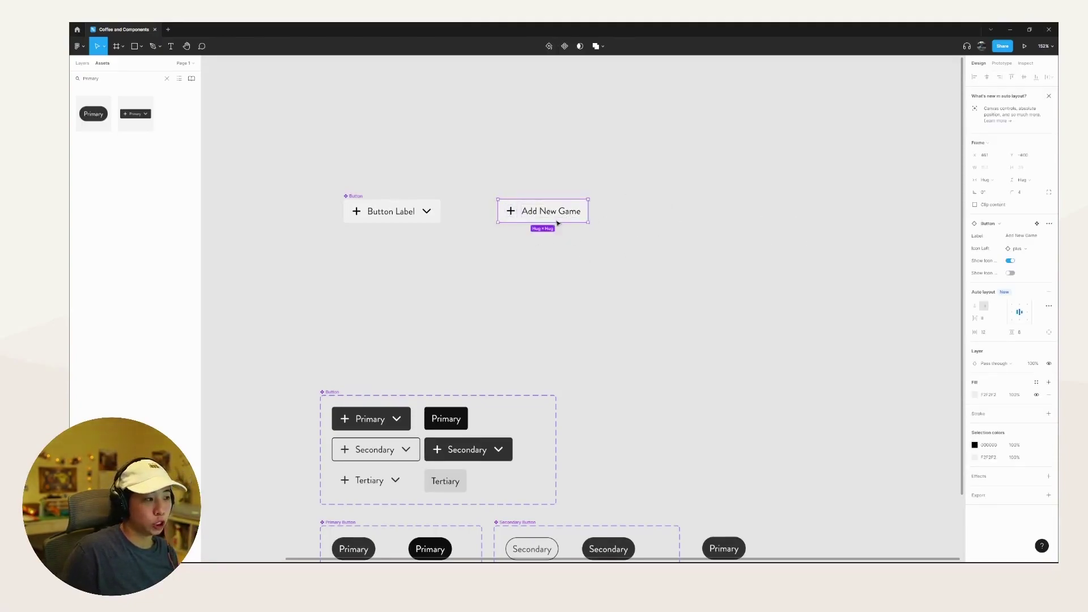
# Swap the Icon Left instance from plus to chevron-down
pyautogui.click(1042, 251)
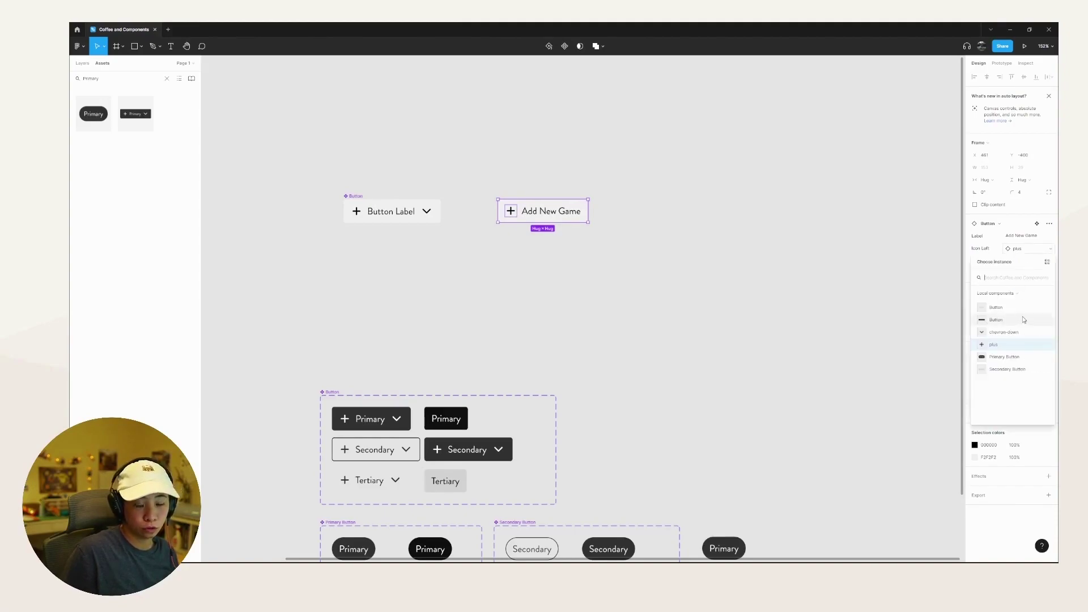
pyautogui.click(1015, 332)
pyautogui.click(652, 277)
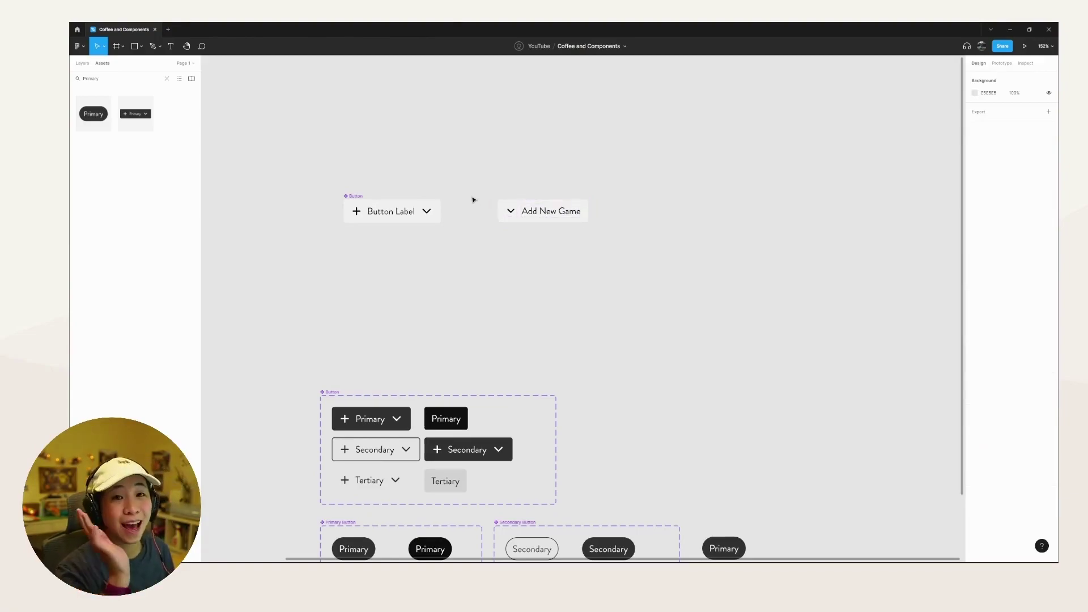
# Switch the left sidebar from Assets to the Layers list
pyautogui.moveTo(486, 134); pyautogui.dragTo(675, 292)
pyautogui.click(675, 289)
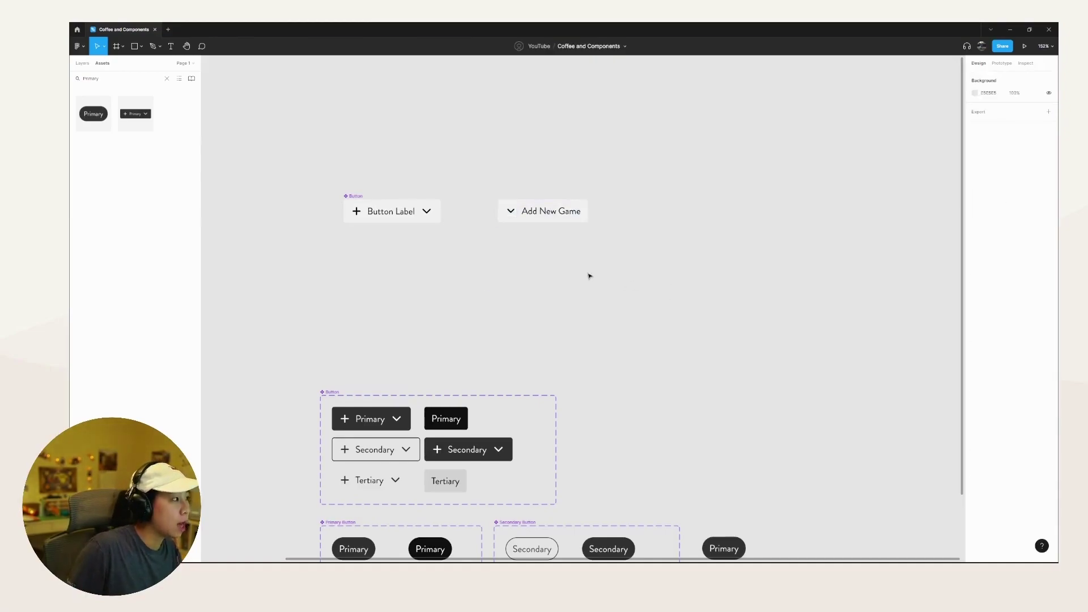
pyautogui.click(83, 65)
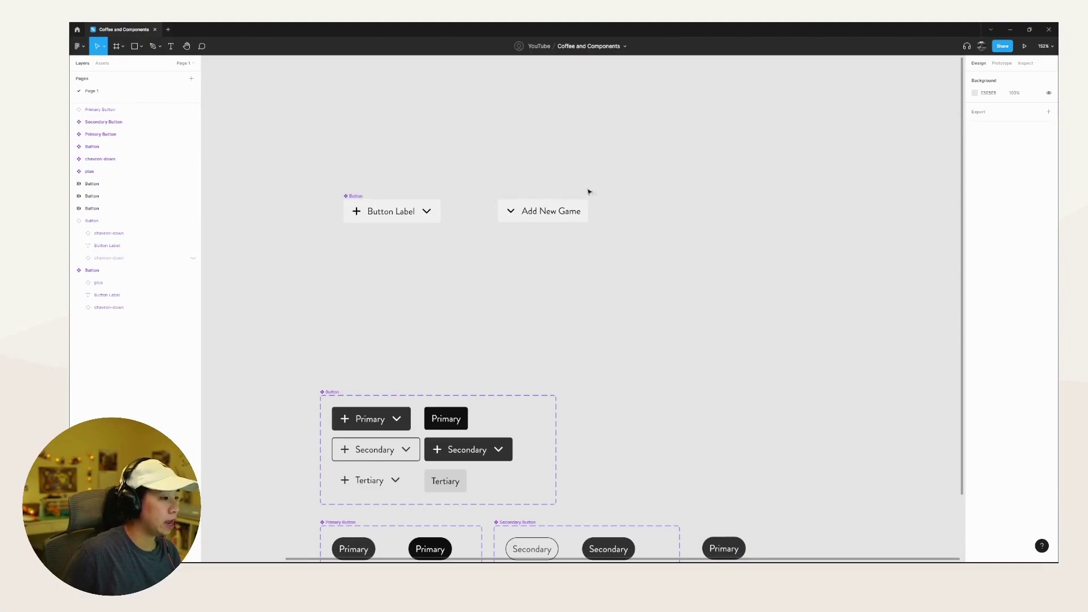
# Select and deselect the Add New Game button while scrolling the canvas
pyautogui.moveTo(557, 154); pyautogui.dragTo(578, 273)
pyautogui.click(500, 241)
pyautogui.moveTo(702, 260); pyautogui.dragTo(503, 160)
pyautogui.click(697, 372)
pyautogui.scroll(-3, 696, 369)
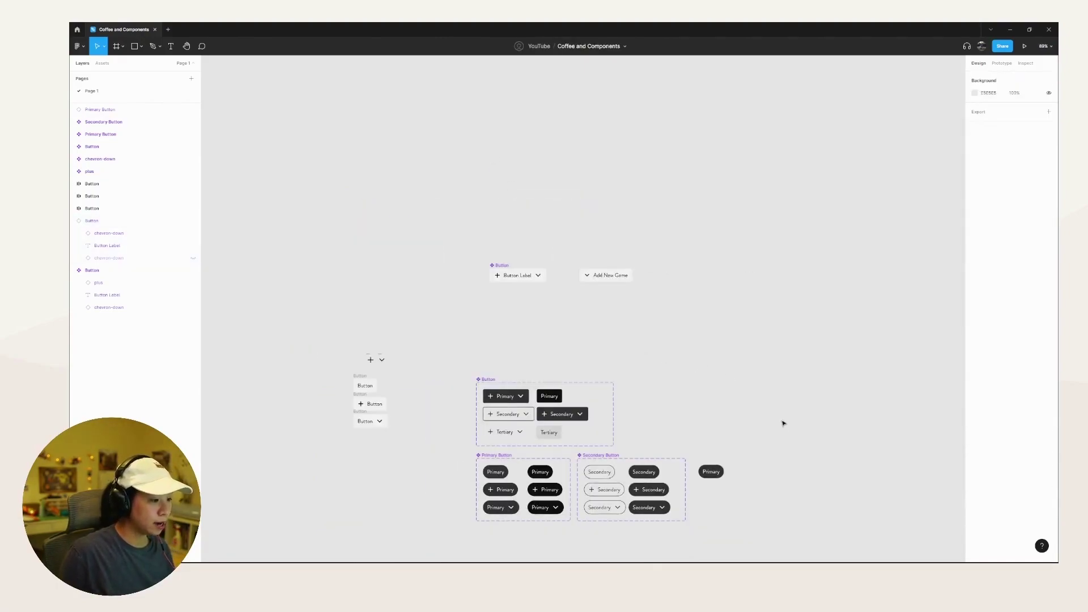
pyautogui.scroll(-3, 733, 255)
pyautogui.scroll(3, 560, 380)
pyautogui.scroll(2, 560, 381)
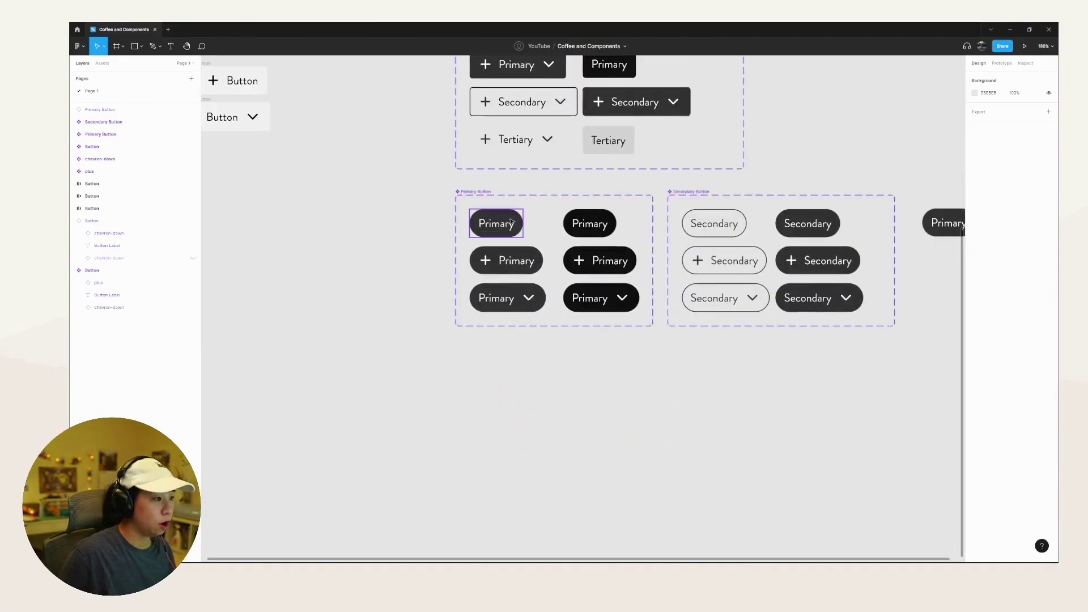
# Select four Primary Button variants in turn, including Hover and chevron versions
pyautogui.click(507, 250)
pyautogui.click(506, 281)
pyautogui.click(605, 318)
pyautogui.click(590, 224)
pyautogui.scroll(-2, 561, 326)
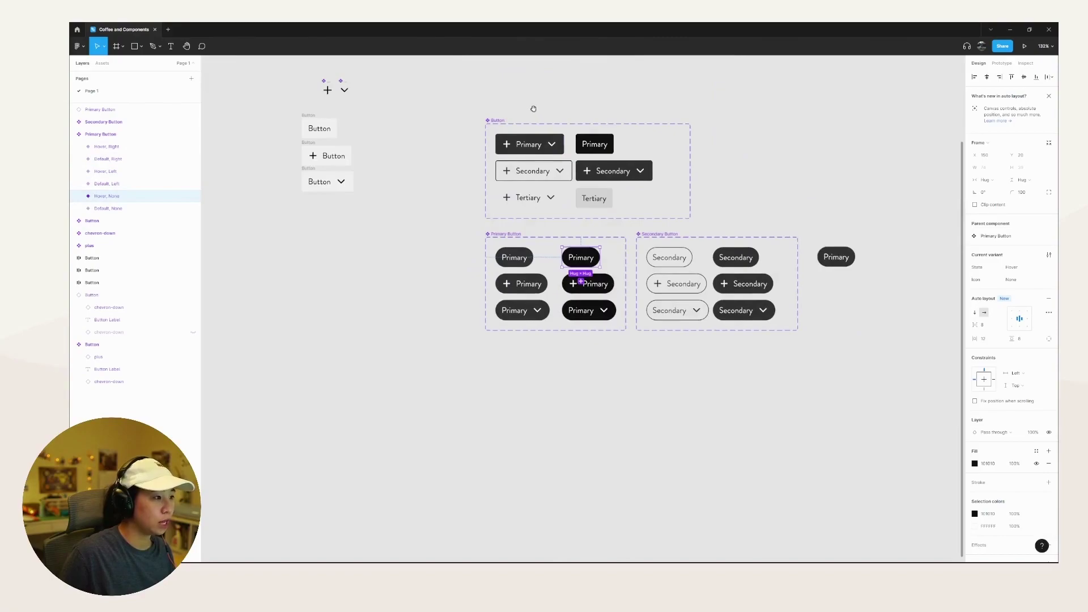
pyautogui.scroll(3, 532, 170)
pyautogui.scroll(3, 505, 200)
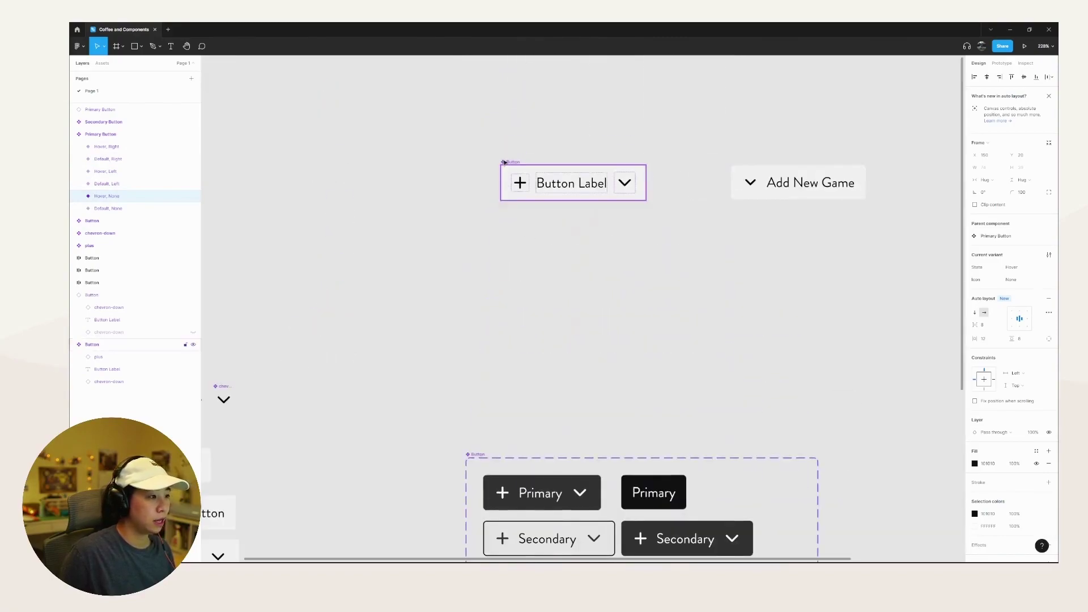
pyautogui.click(504, 162)
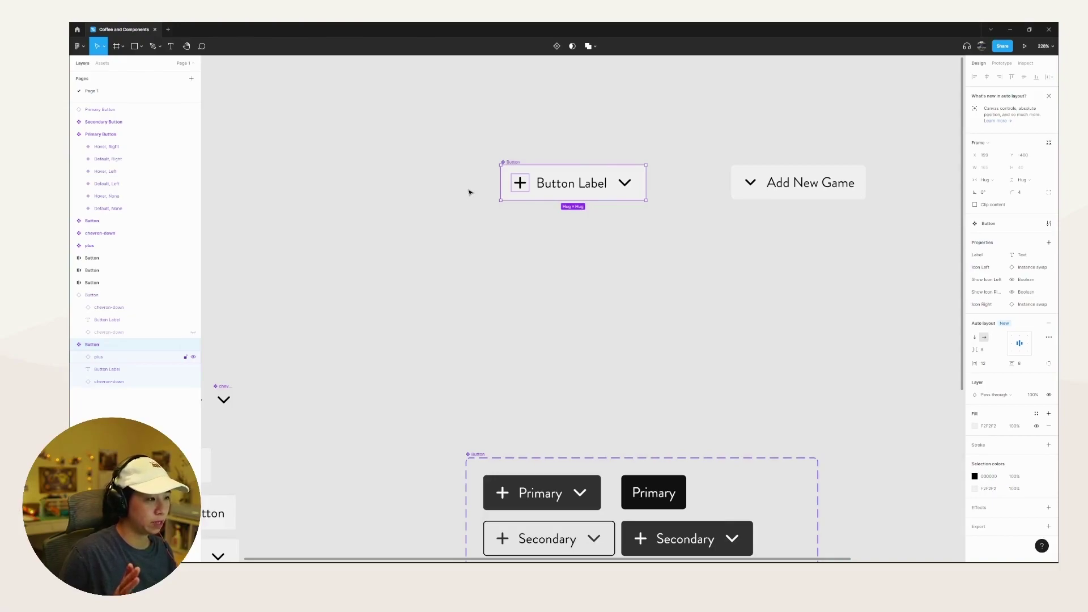
pyautogui.scroll(-2, 515, 289)
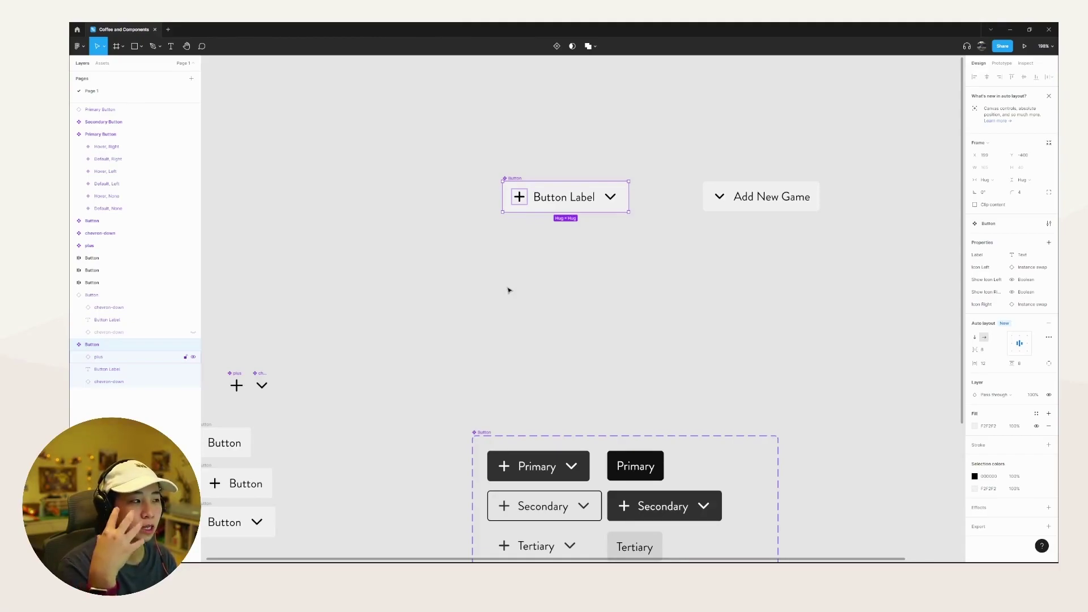
pyautogui.scroll(-5, 508, 290)
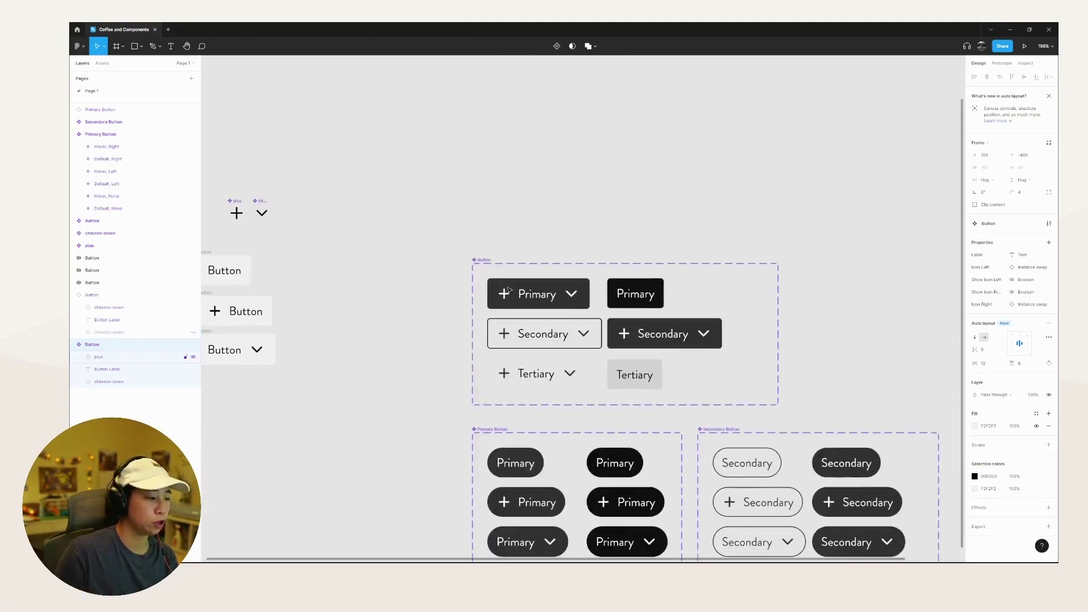
pyautogui.scroll(4, 641, 383)
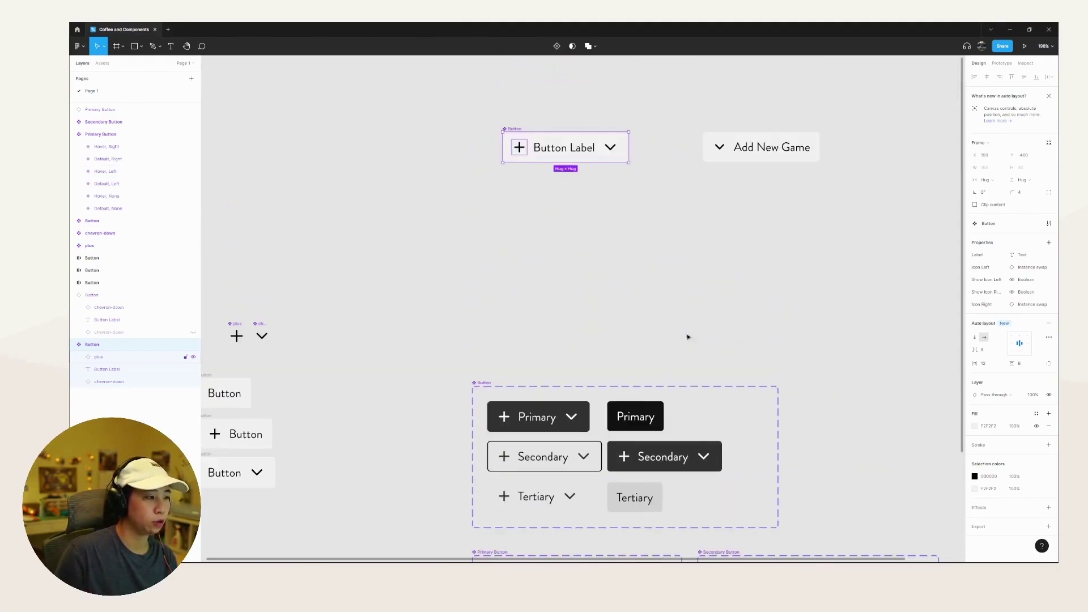
pyautogui.click(508, 116)
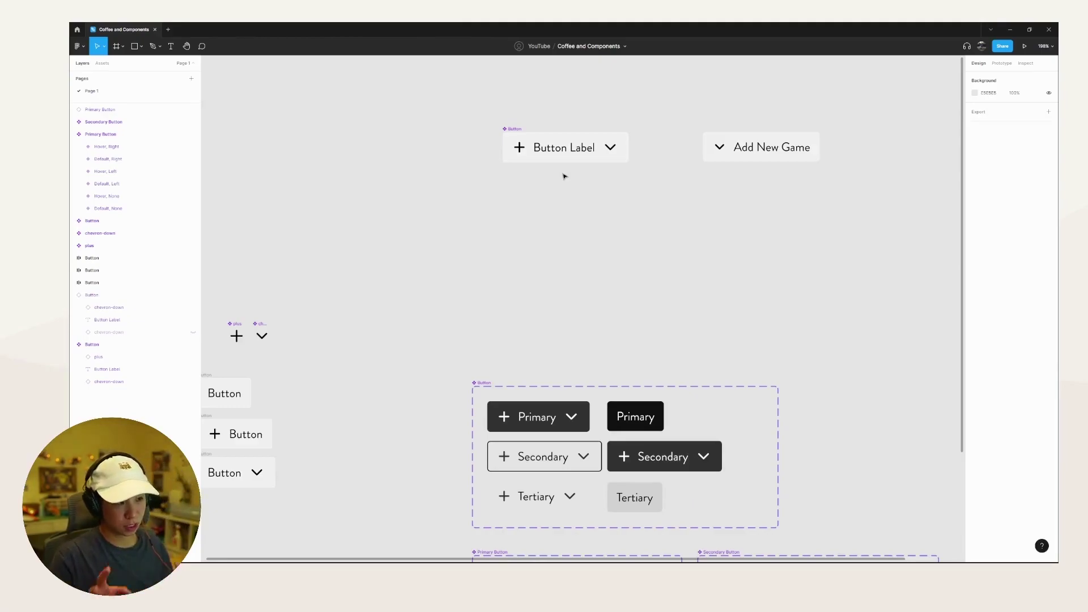
# Nudge the Add New Game instance slightly right and down, then deselect it
pyautogui.scroll(-5, 565, 178)
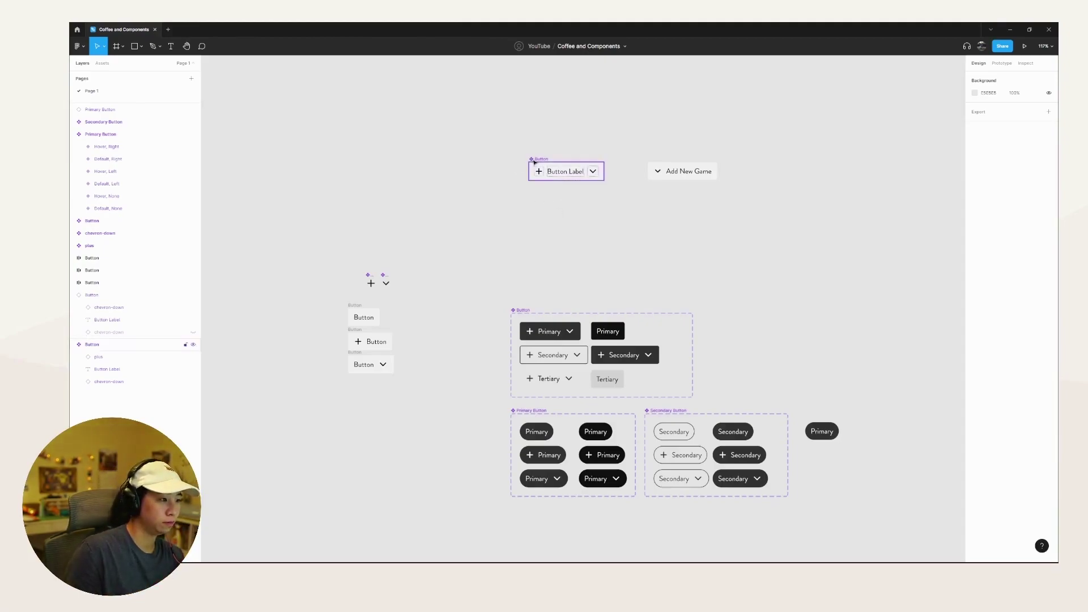
pyautogui.moveTo(709, 173)
pyautogui.mouseDown()
pyautogui.moveTo(779, 151)
pyautogui.moveTo(803, 175)
pyautogui.moveTo(721, 177)
pyautogui.mouseUp()
pyautogui.click(670, 211)
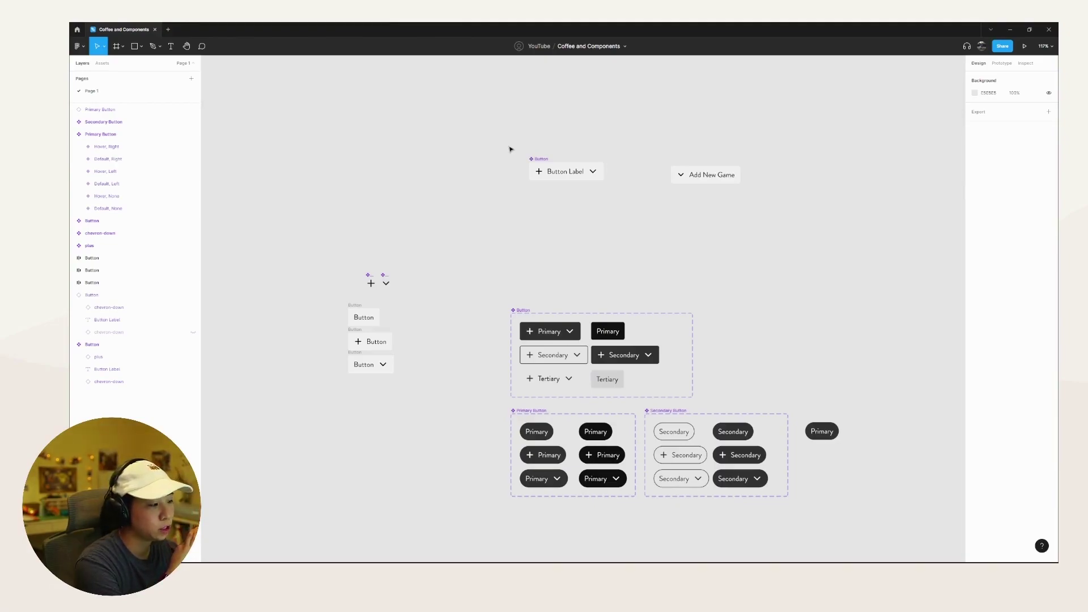
pyautogui.scroll(-5, 763, 338)
pyautogui.scroll(2, 687, 284)
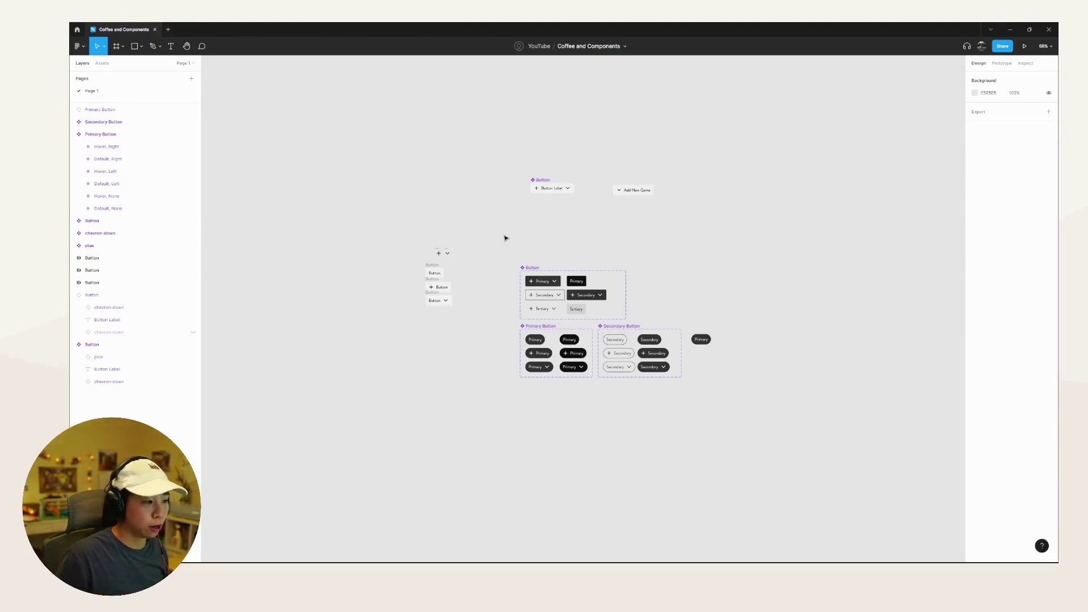
# Drag Add New Game level with the main Button component
pyautogui.moveTo(506, 238); pyautogui.dragTo(737, 440)
pyautogui.click(736, 440)
pyautogui.moveTo(633, 191); pyautogui.dragTo(619, 191)
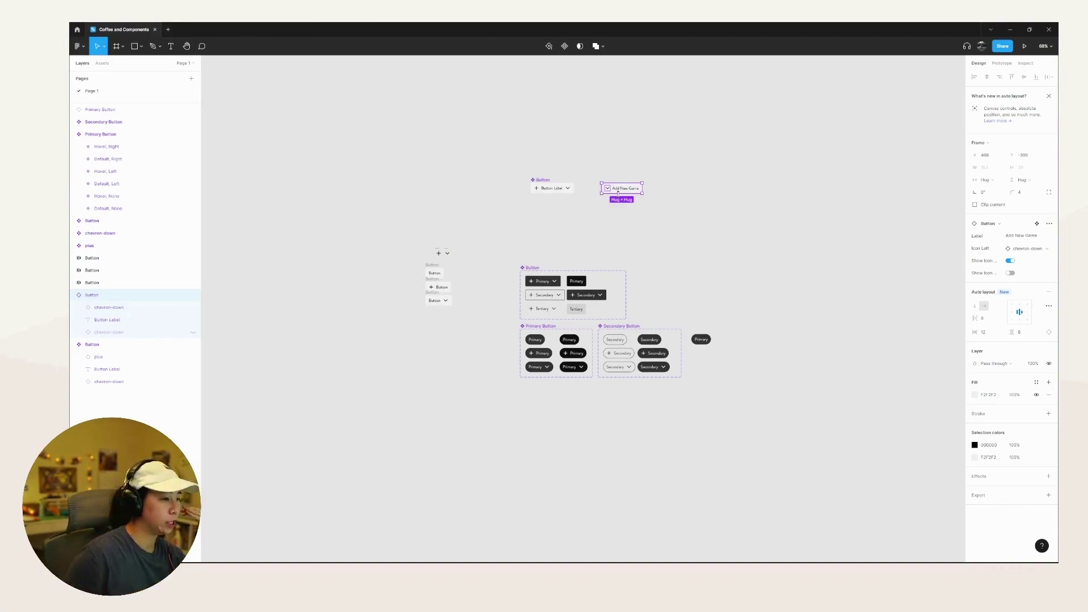
pyautogui.click(535, 188)
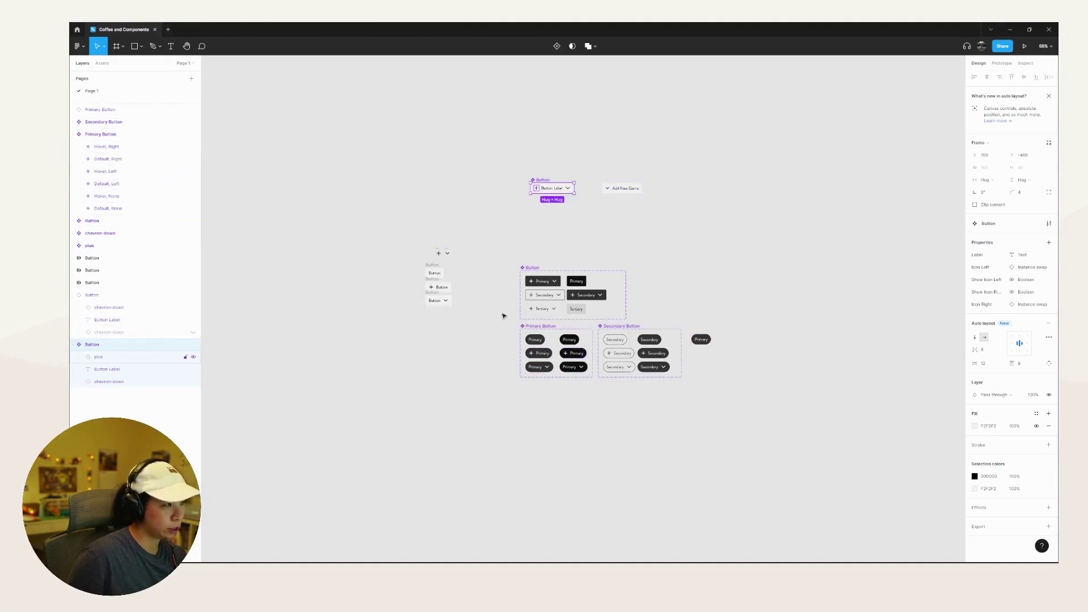
pyautogui.click(729, 237)
# Turn on Show Icon Right so Add New Game has chevrons on both sides
pyautogui.click(641, 194)
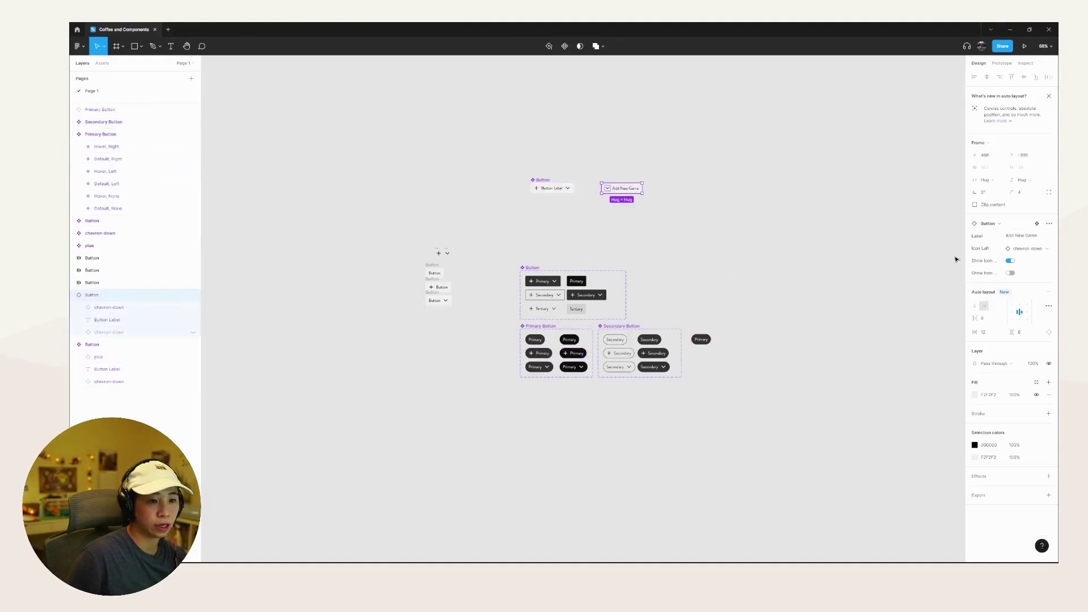
pyautogui.click(1016, 262)
pyautogui.click(1018, 261)
pyautogui.click(1010, 248)
pyautogui.click(1035, 250)
pyautogui.click(793, 251)
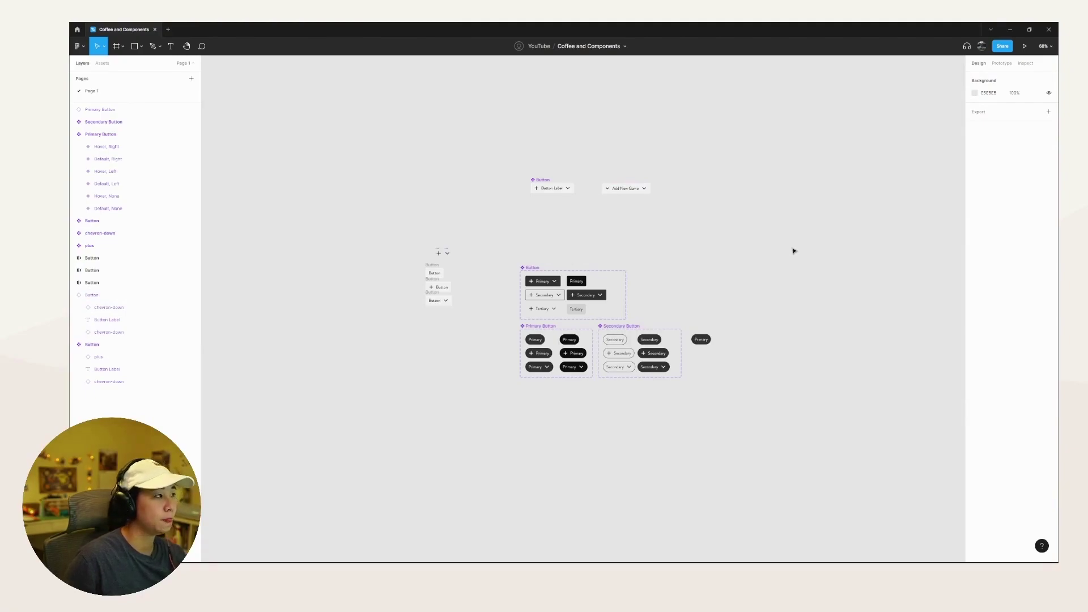